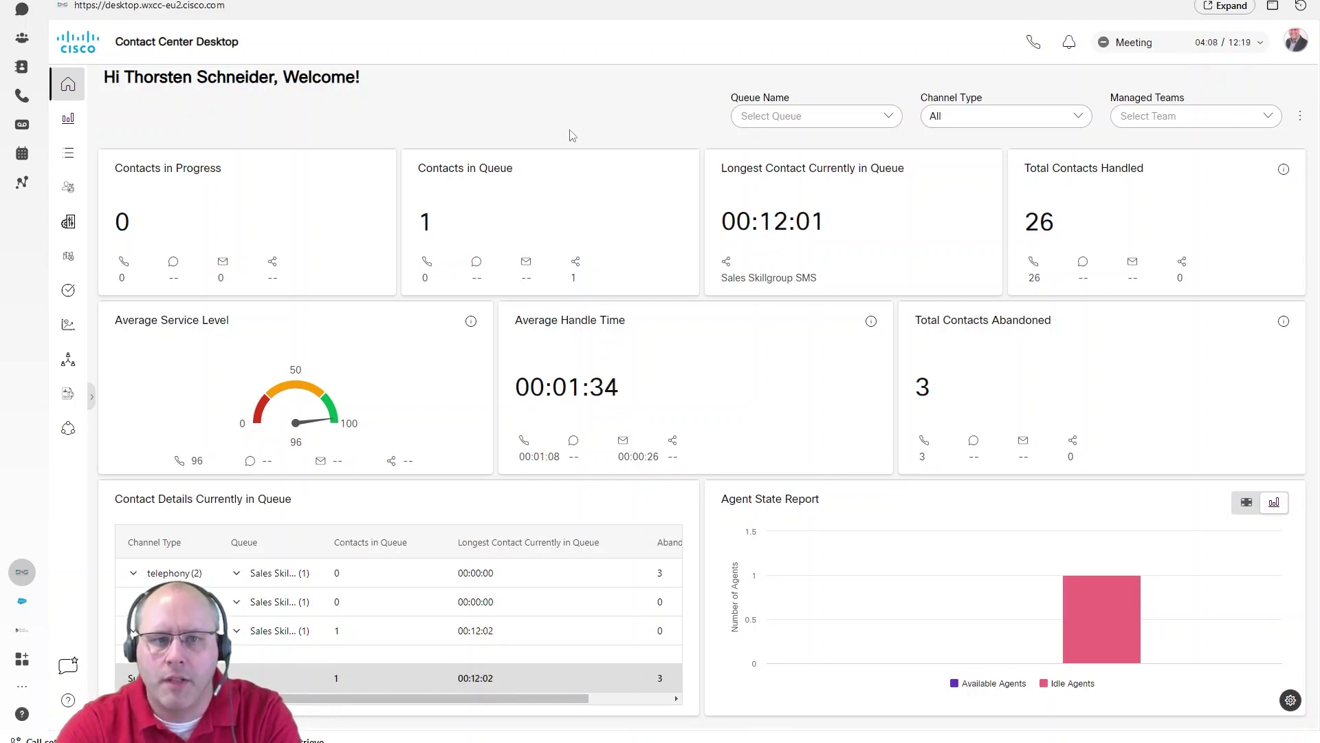
# Step: Review the available filter options for Queue Name, Channel Type and Managed Teams on the home dashboard without changing them
pyautogui.click(890, 121)
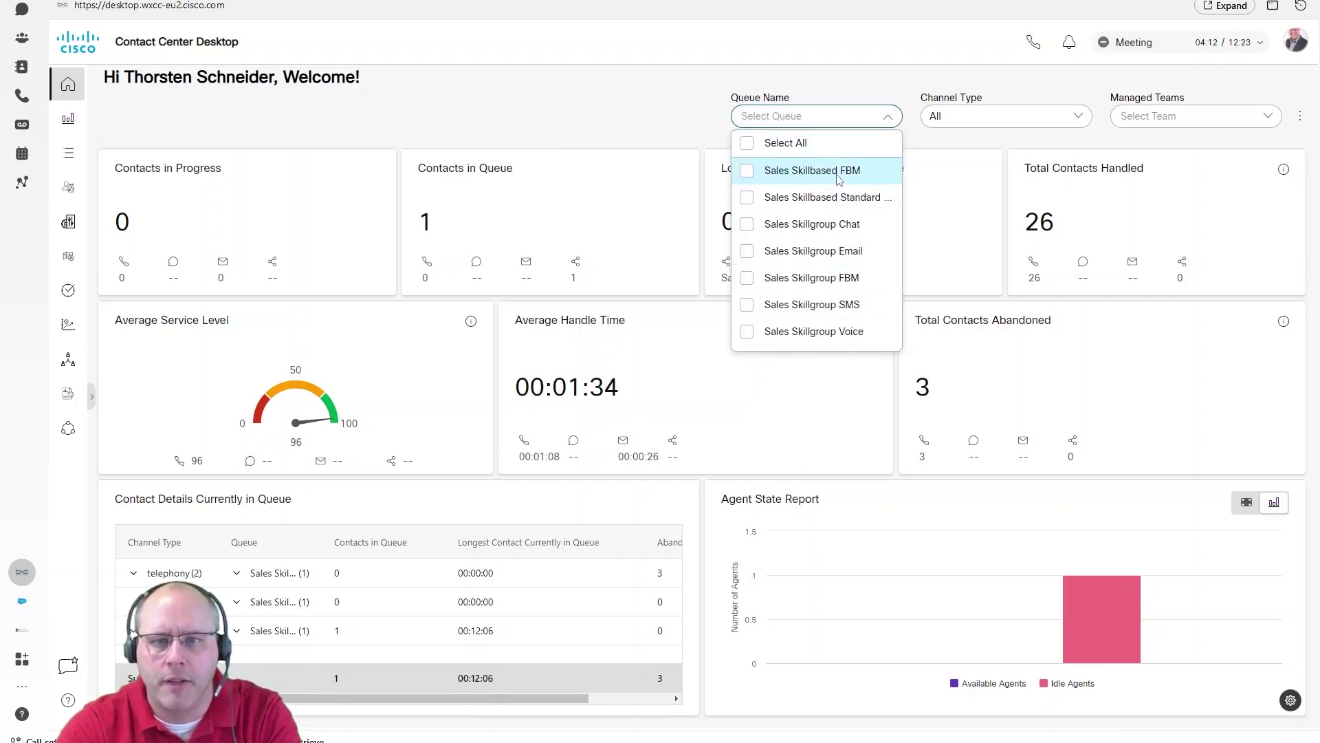
pyautogui.click(1076, 121)
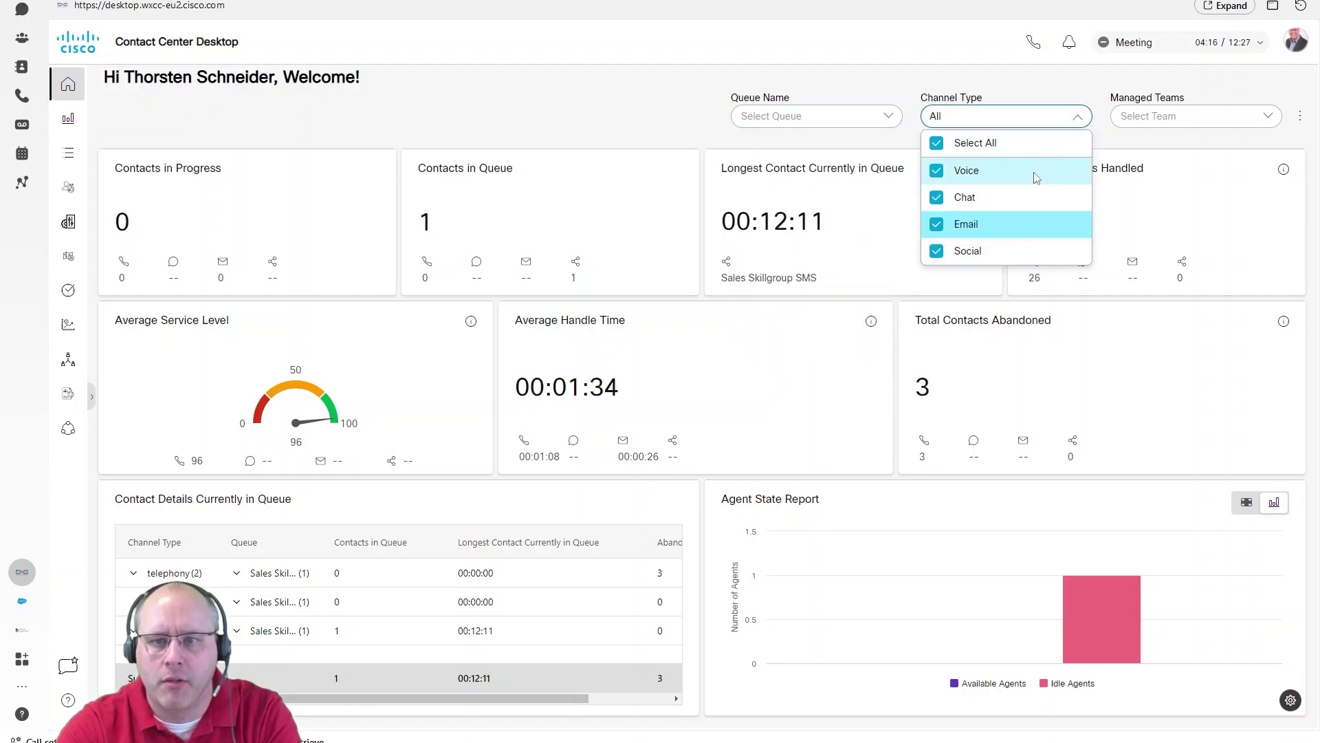
pyautogui.click(1267, 122)
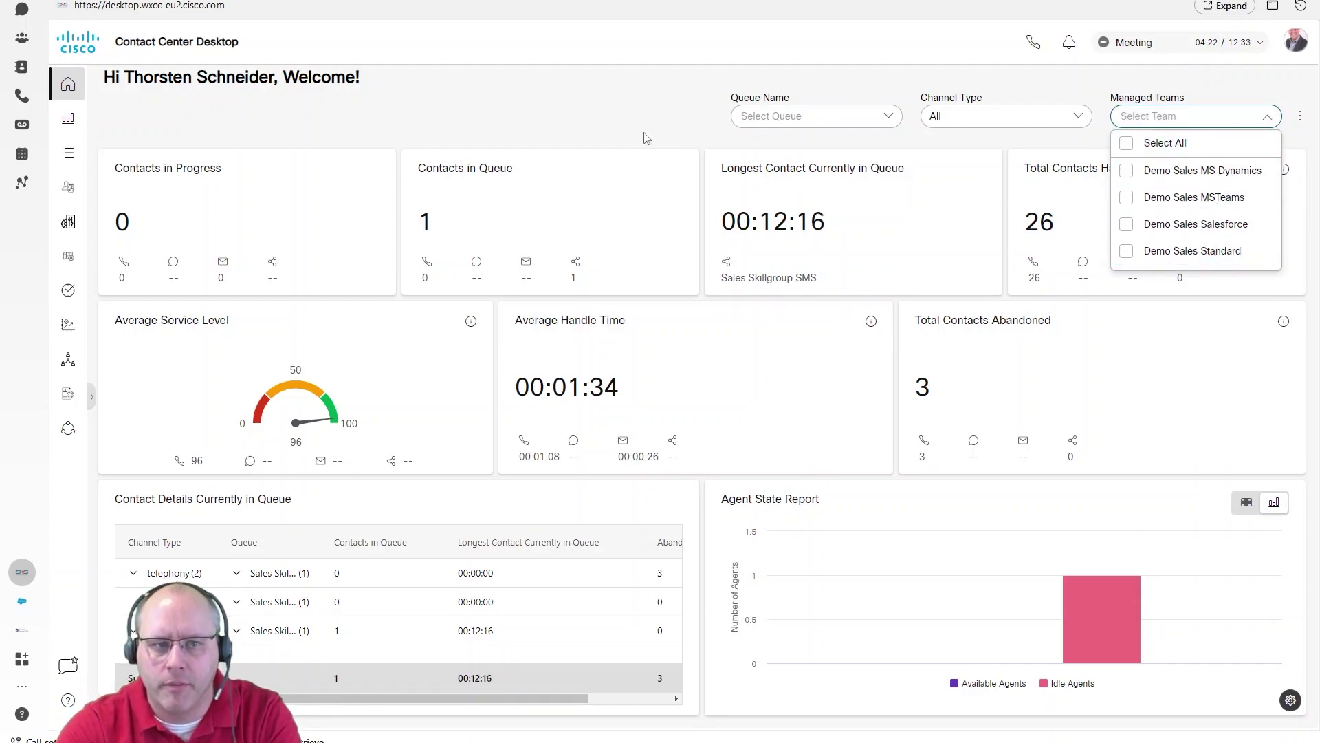
pyautogui.click(357, 121)
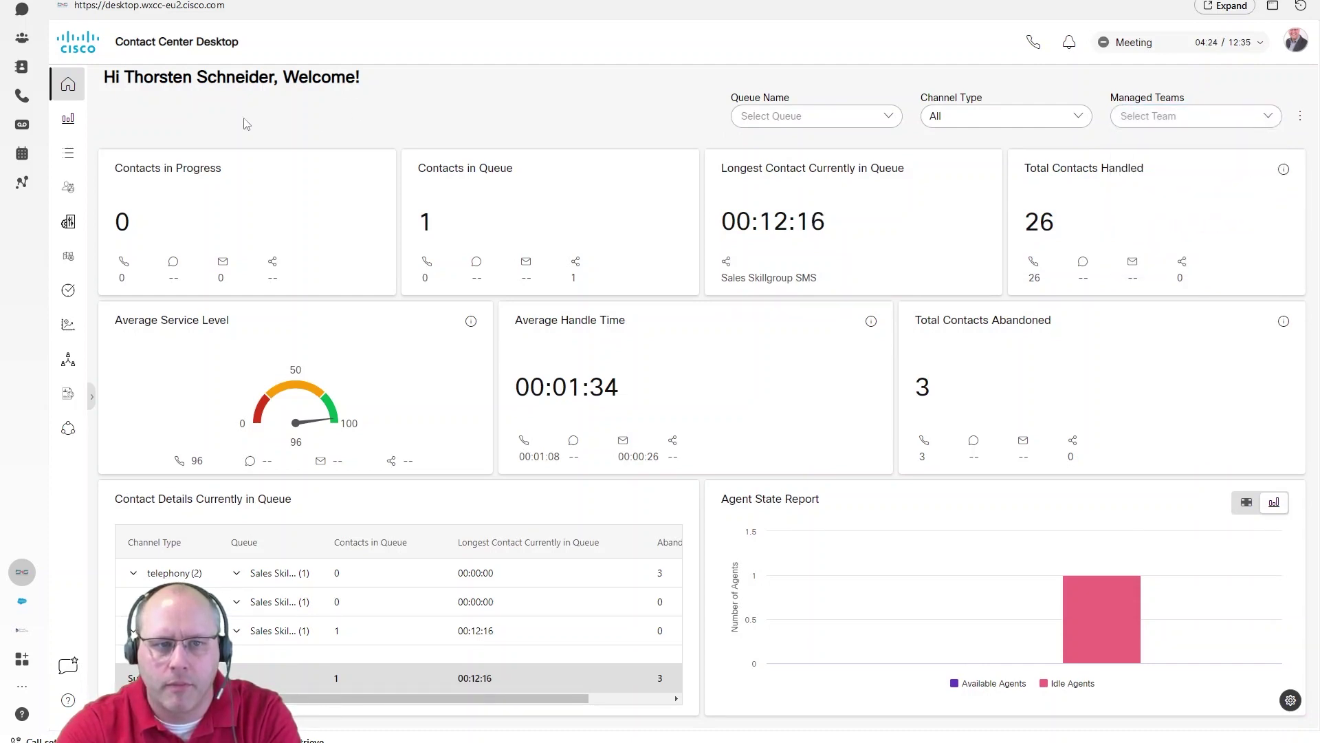
# Step: View the APS Summary statistics and the customer survey page, examining the Detractors and Passives segments of the NPS chart
pyautogui.click(68, 122)
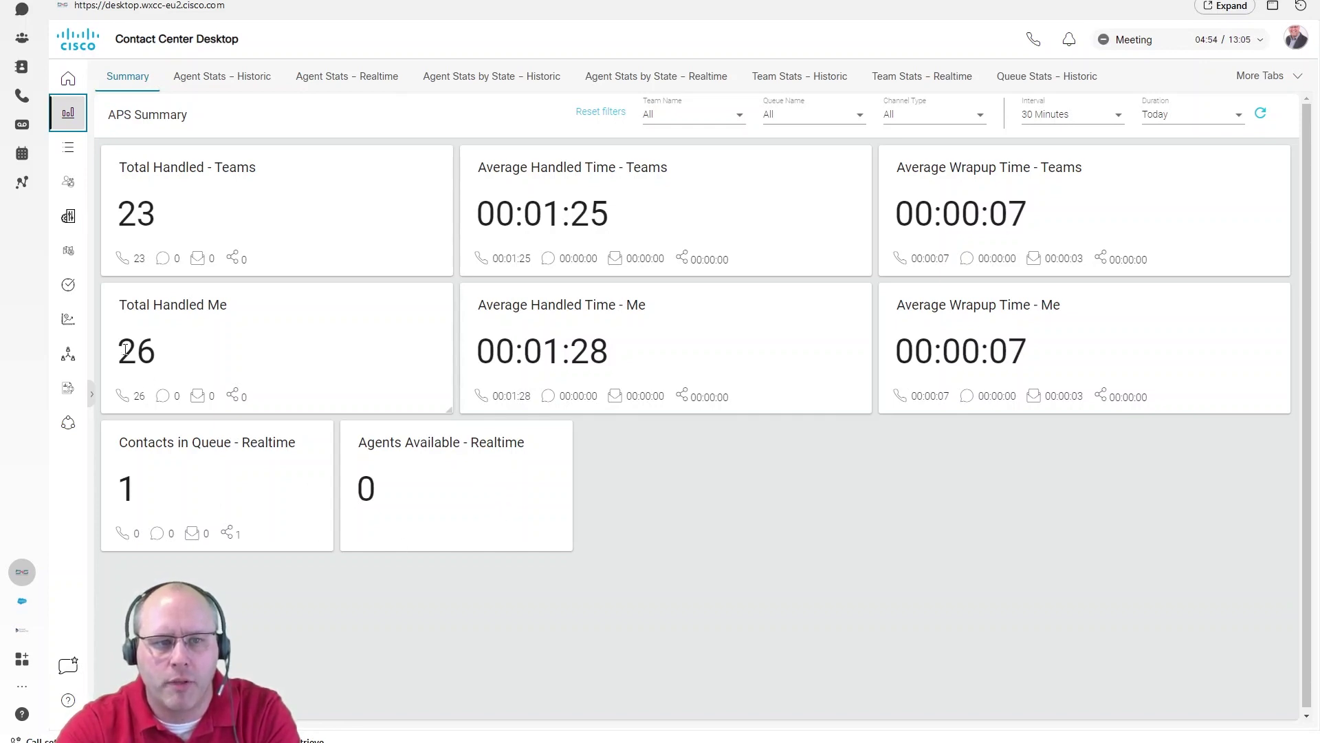
pyautogui.click(69, 183)
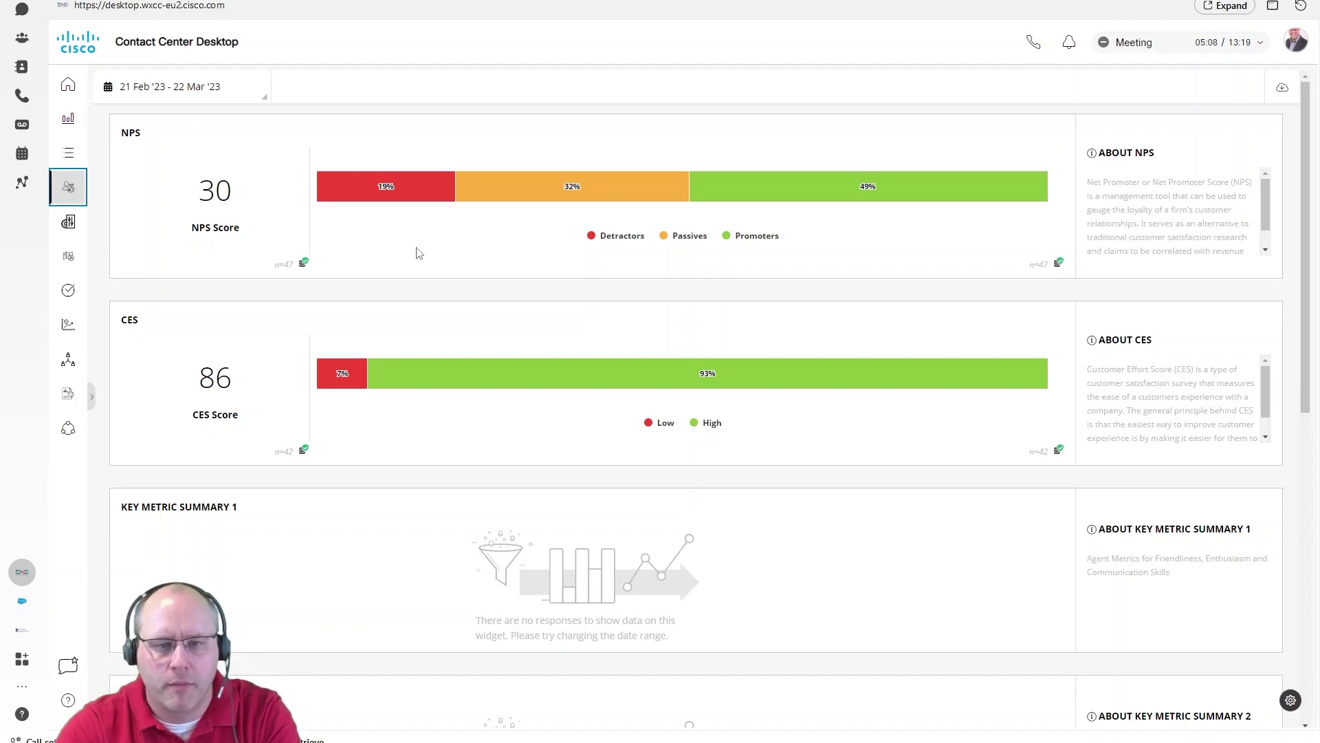
pyautogui.moveTo(386, 203)
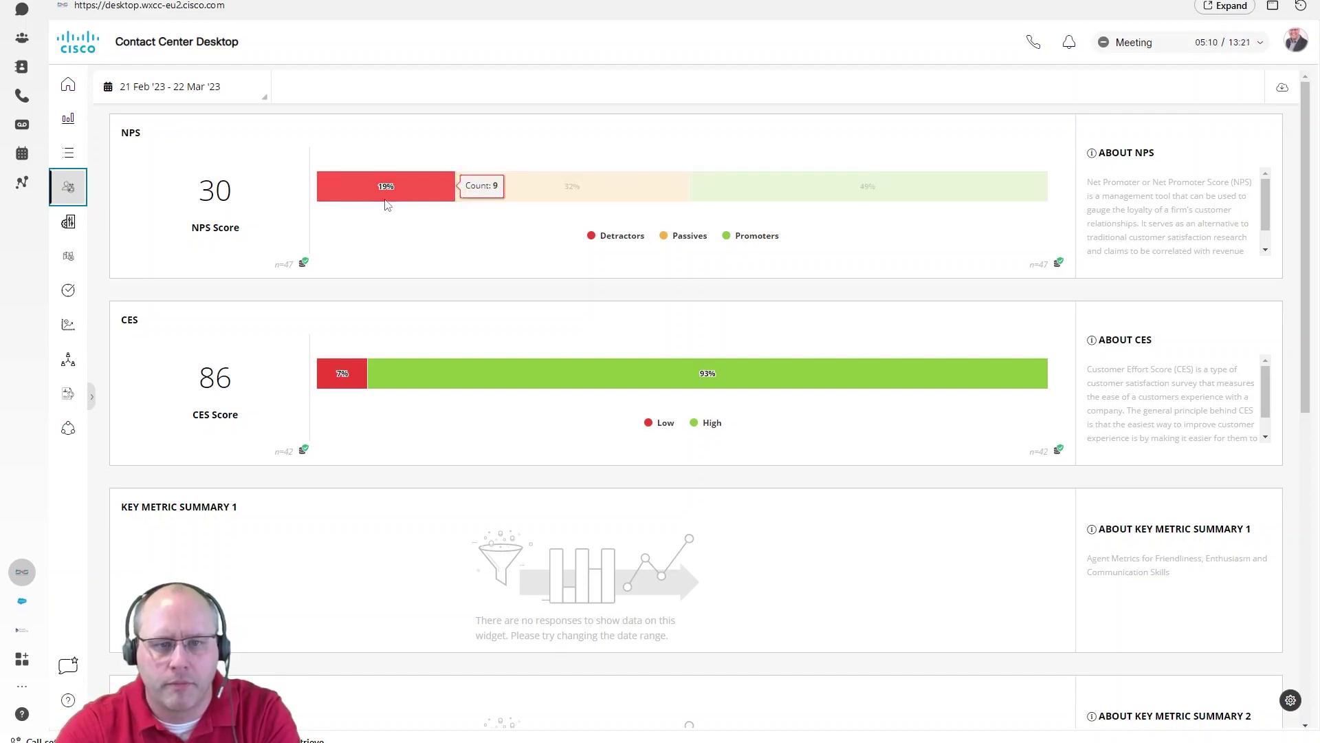
pyautogui.moveTo(509, 184)
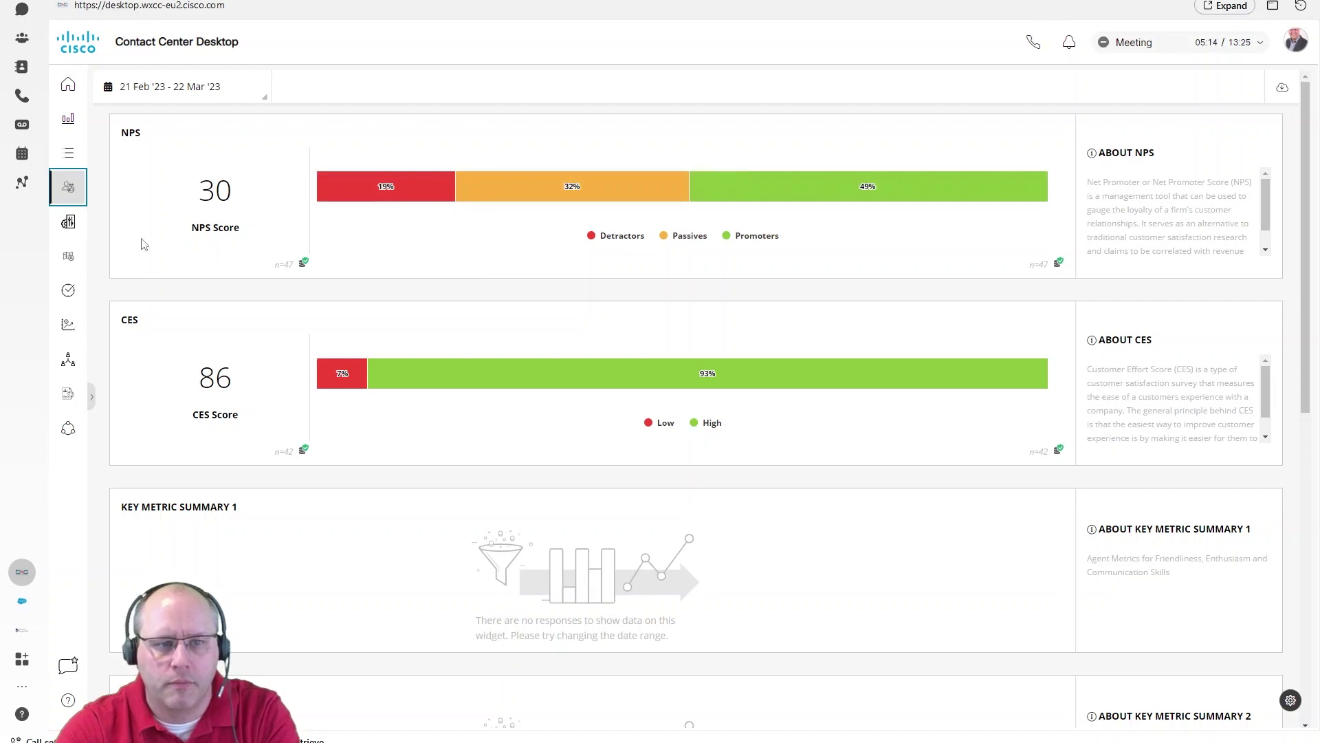
# Step: Open the Supervisor Management Console cockpit and review the full Welcome Message text of the Account service
pyautogui.click(69, 226)
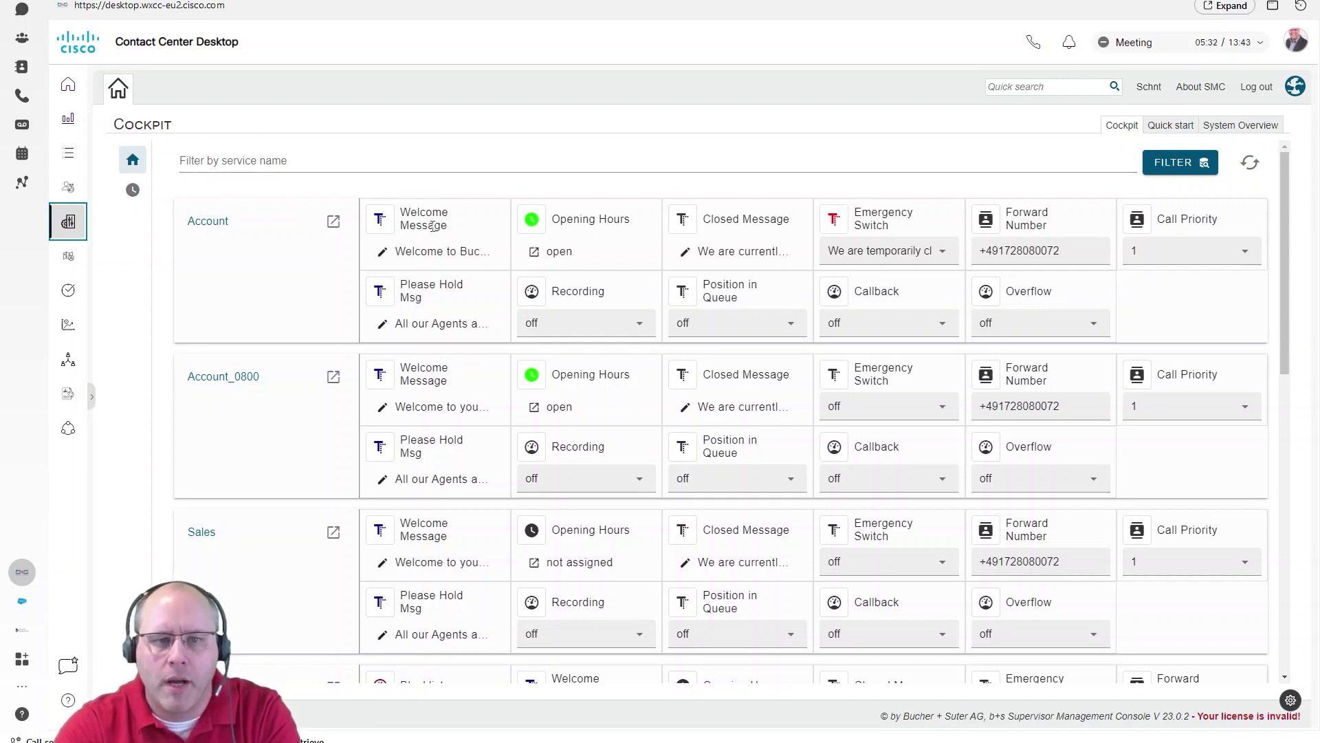
pyautogui.click(438, 252)
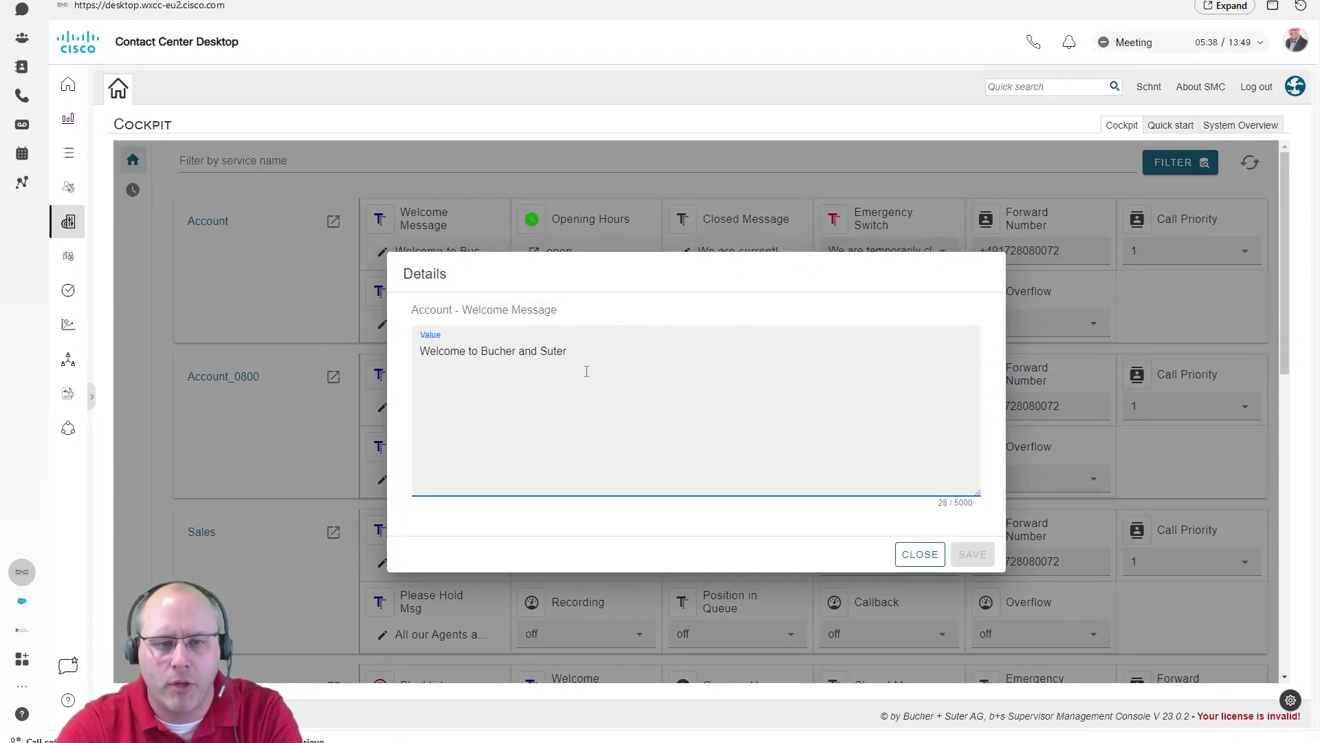
pyautogui.click(921, 554)
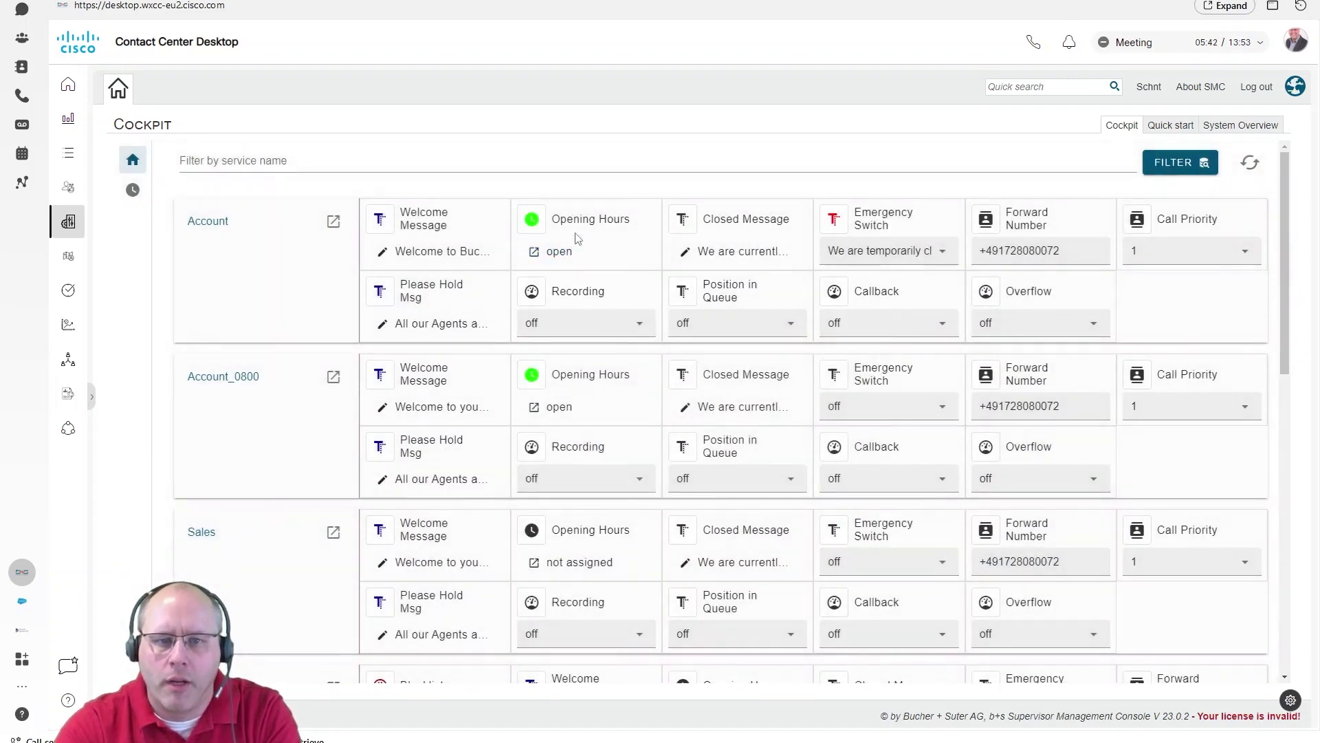
# Step: Review the Account service's Opening Hours schedule and its full Closed Message text
pyautogui.click(555, 252)
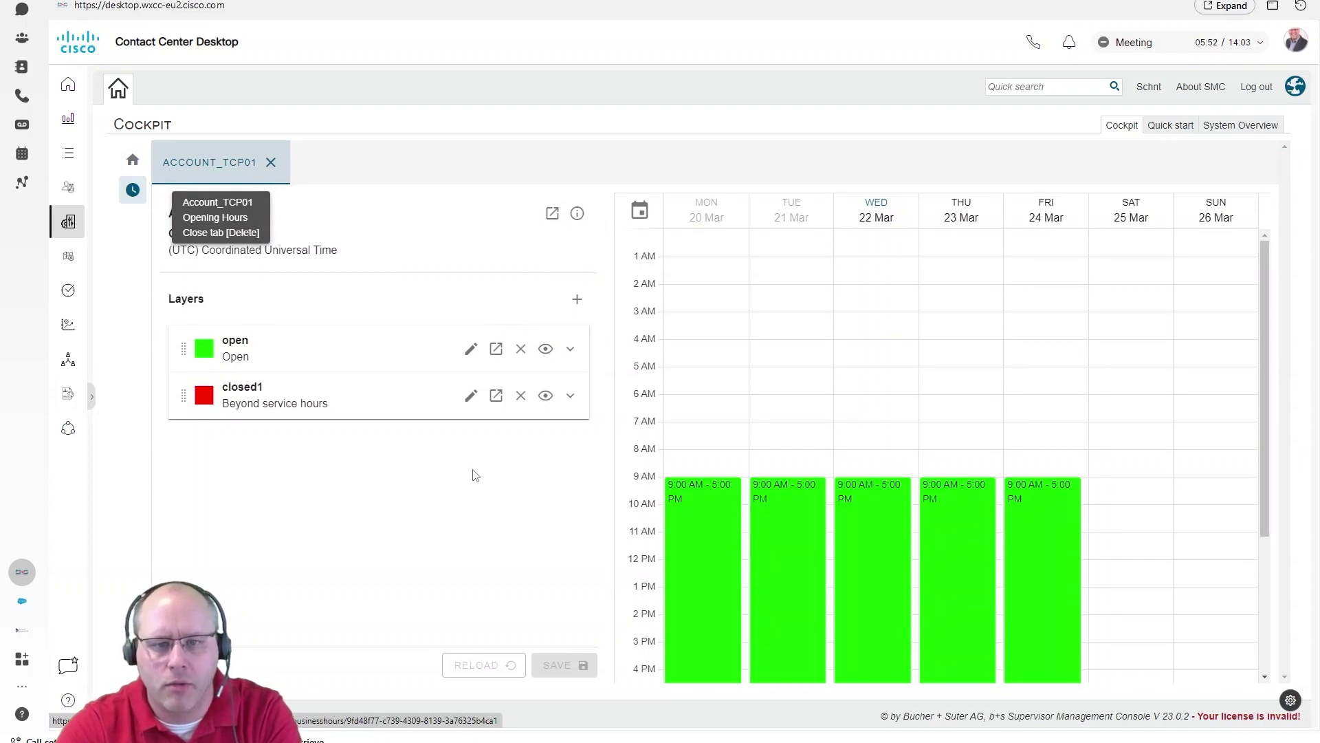
pyautogui.click(134, 161)
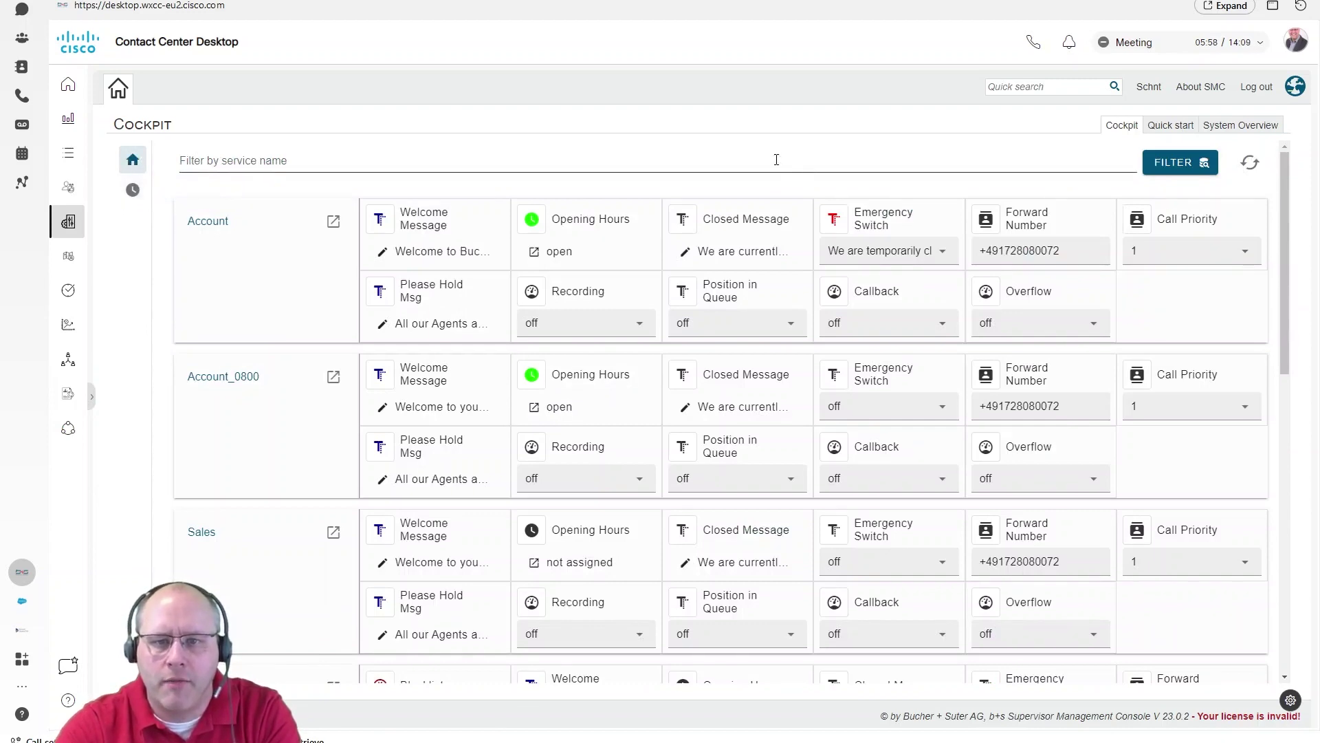
pyautogui.click(755, 252)
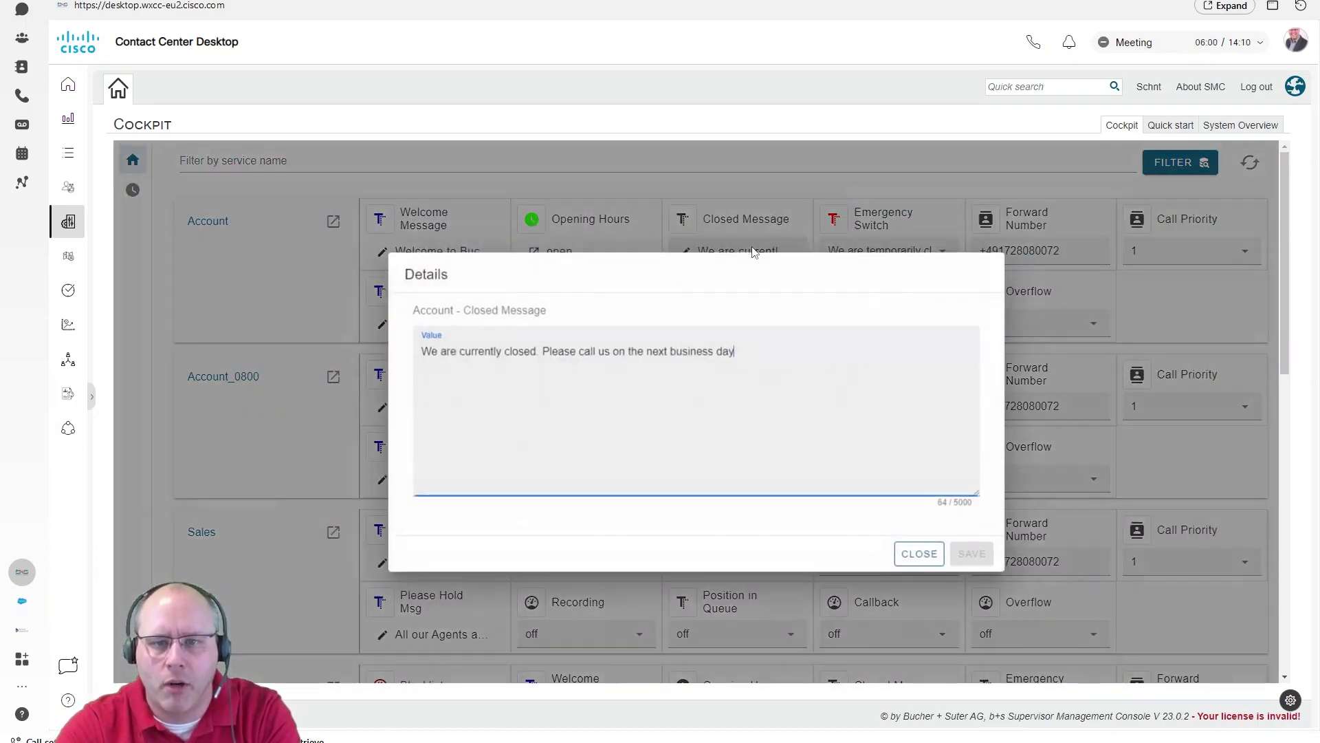
pyautogui.click(911, 560)
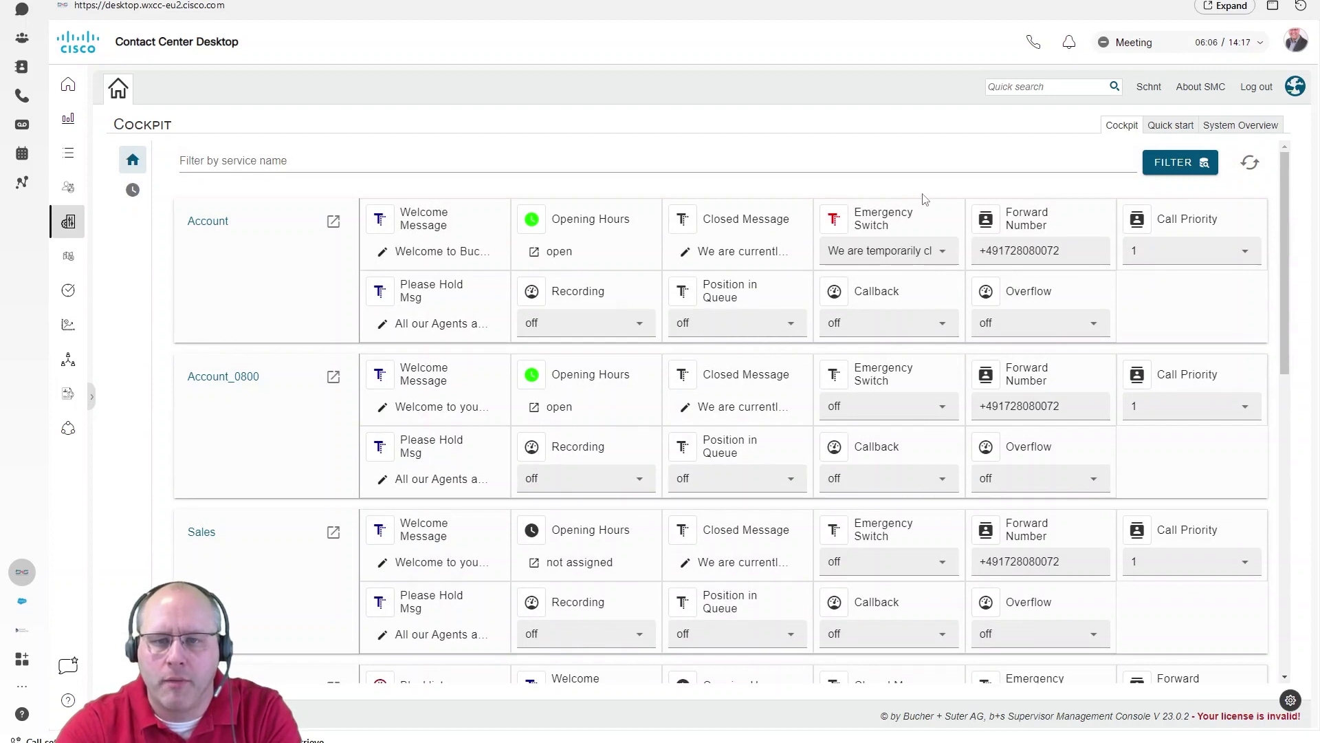
# Step: Set the Account service's Emergency Switch to off and its Call Priority to 7
pyautogui.click(944, 255)
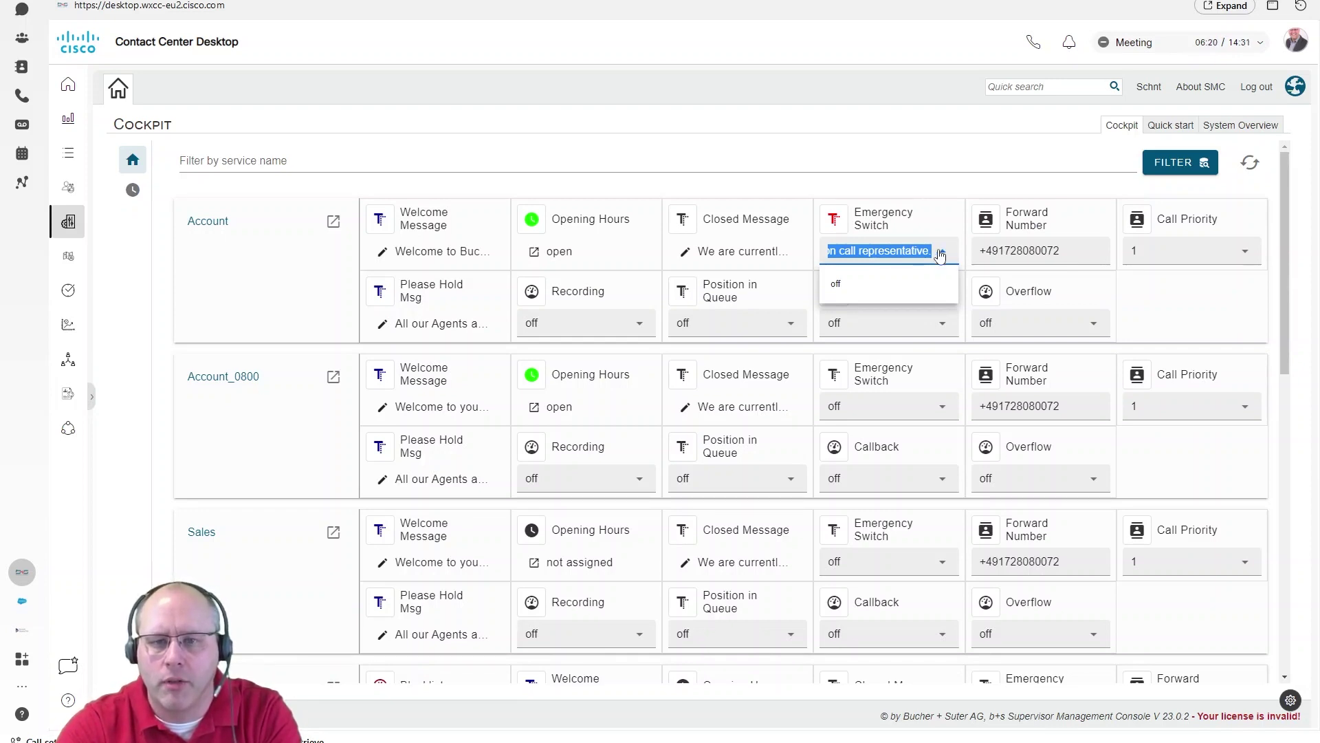
pyautogui.click(835, 285)
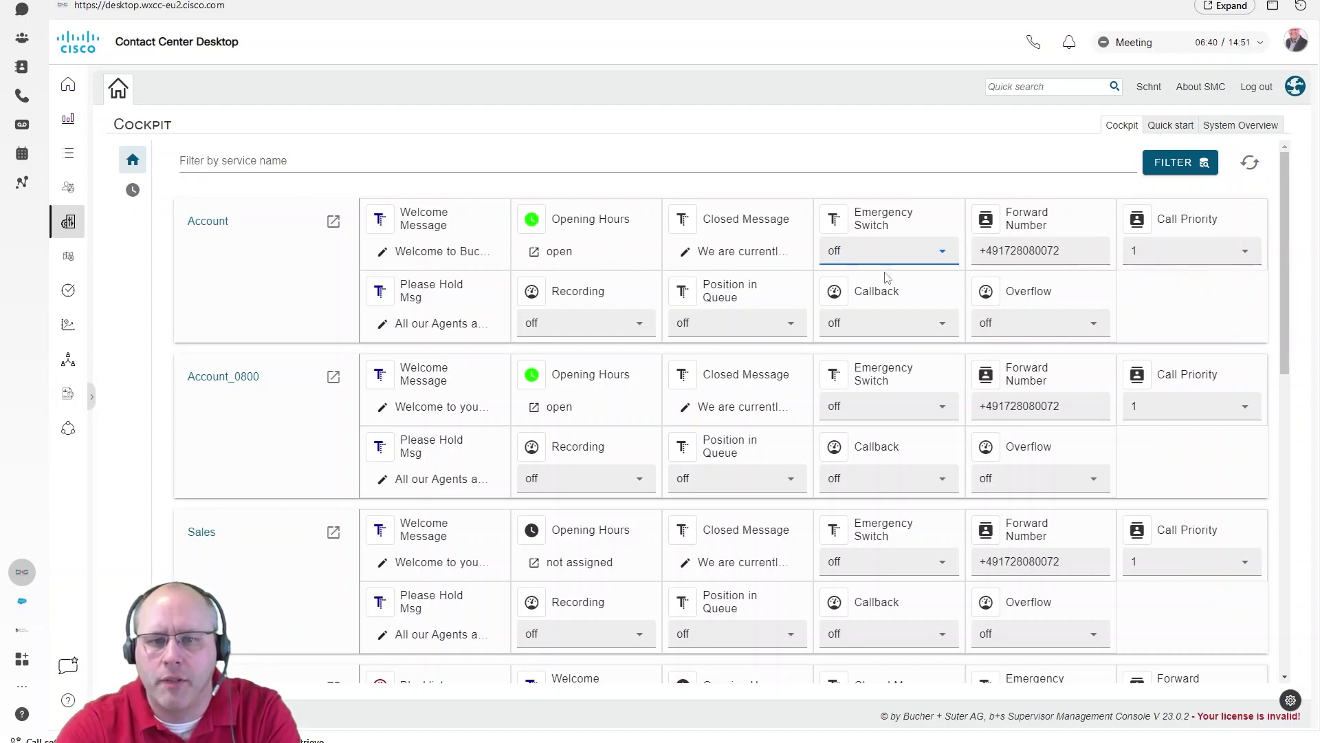
pyautogui.click(1226, 252)
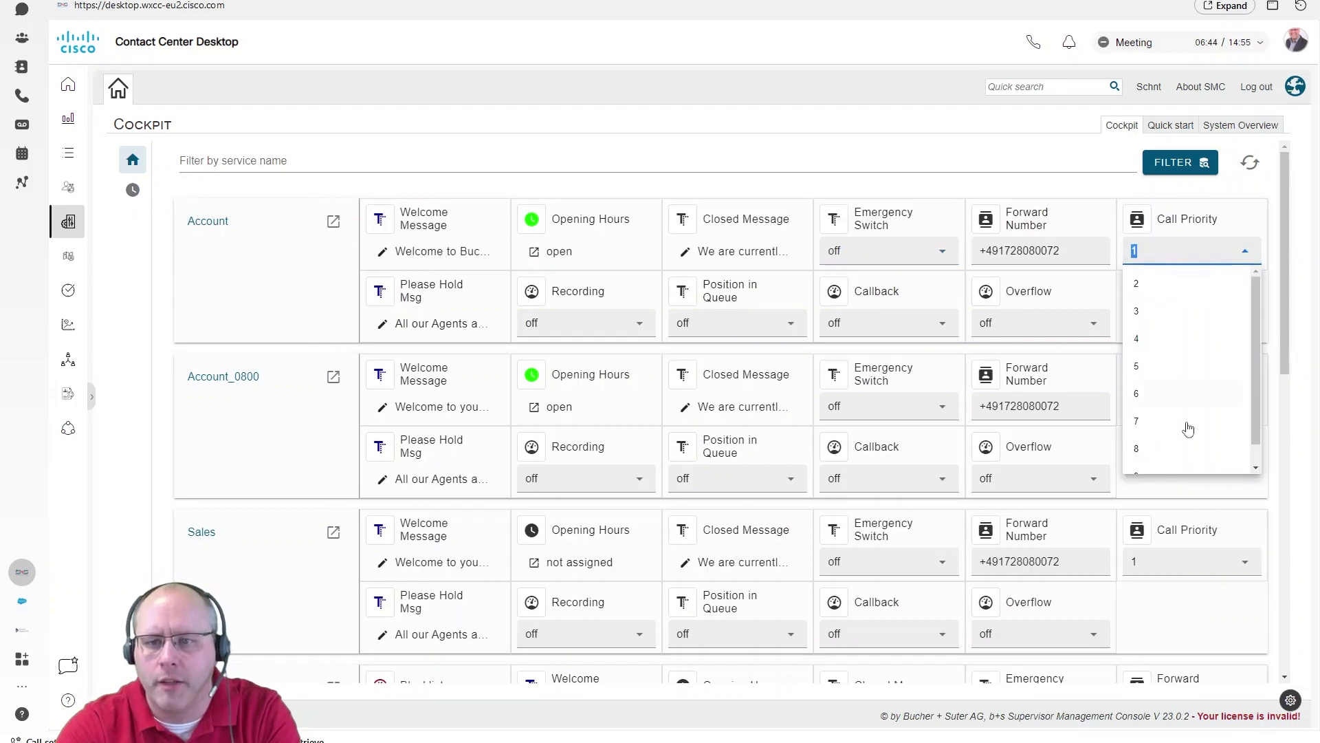
pyautogui.click(1189, 429)
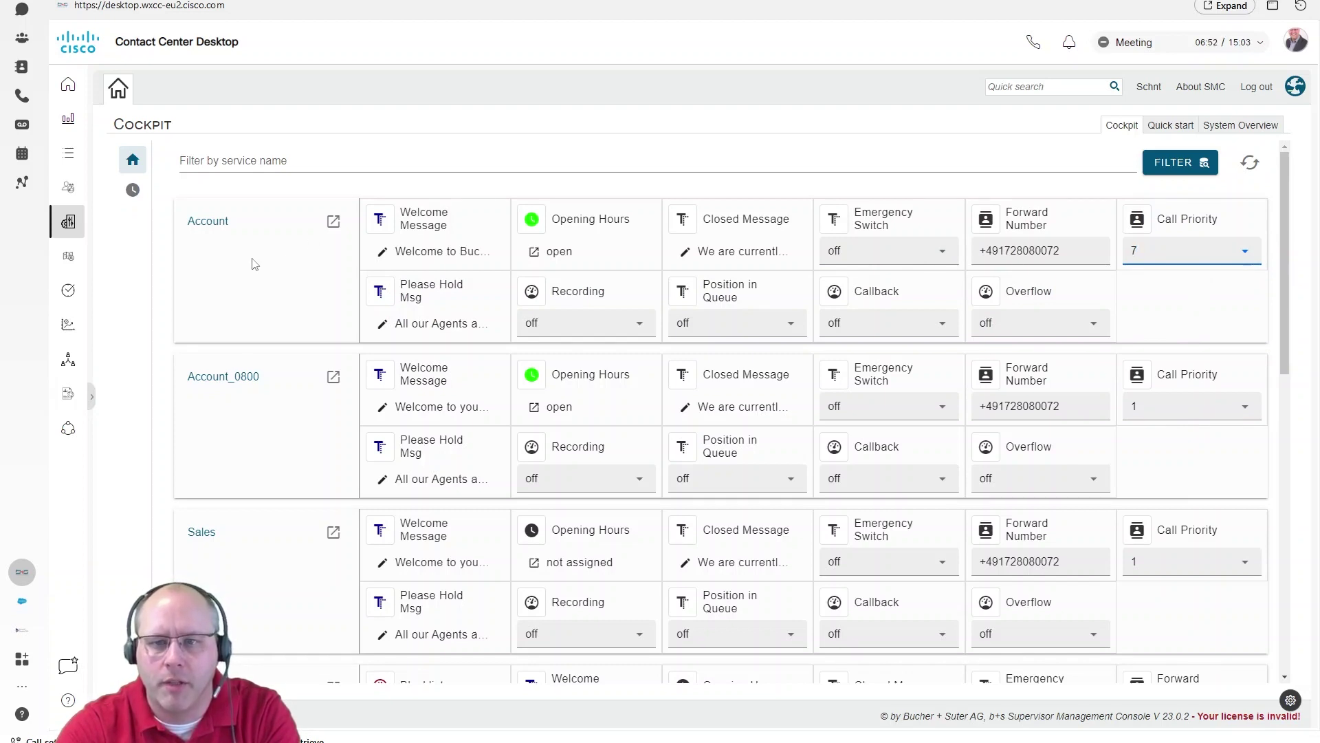
pyautogui.click(317, 303)
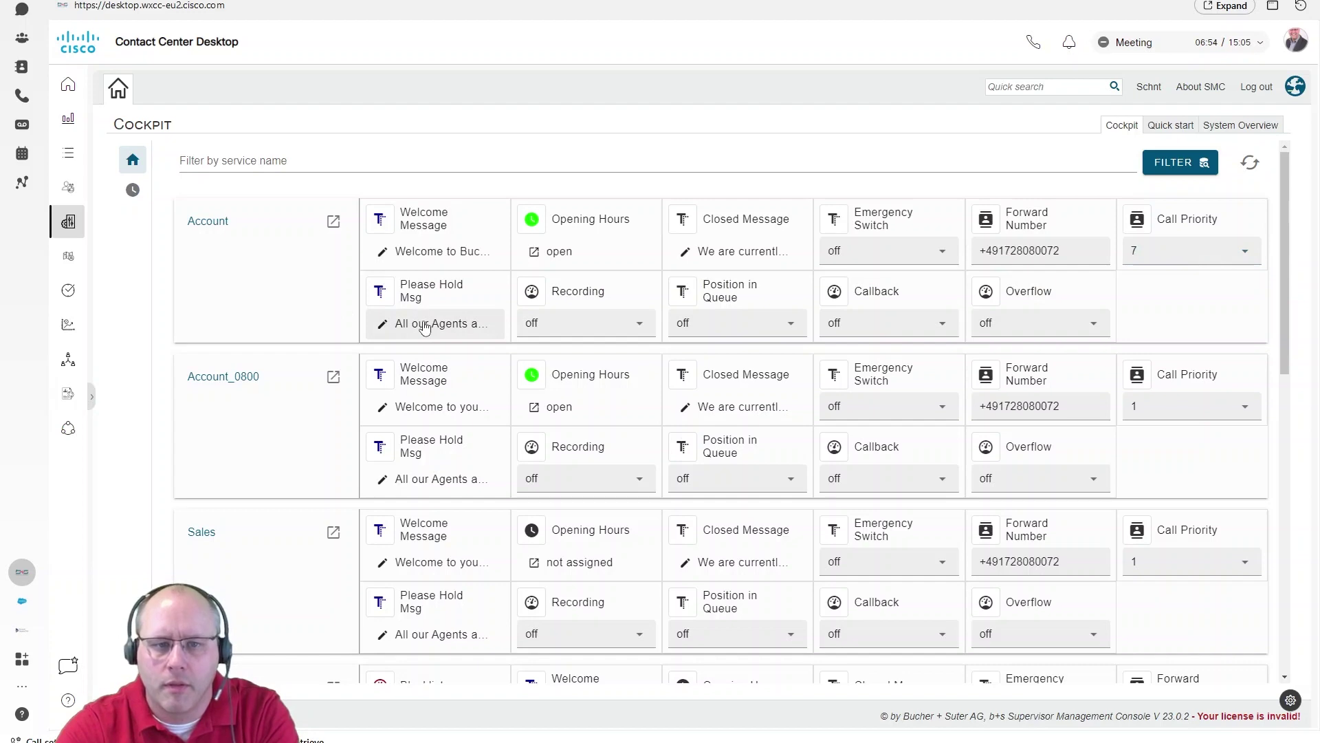
# Step: Review the full Please Hold Msg text of the Account service without editing it
pyautogui.click(487, 323)
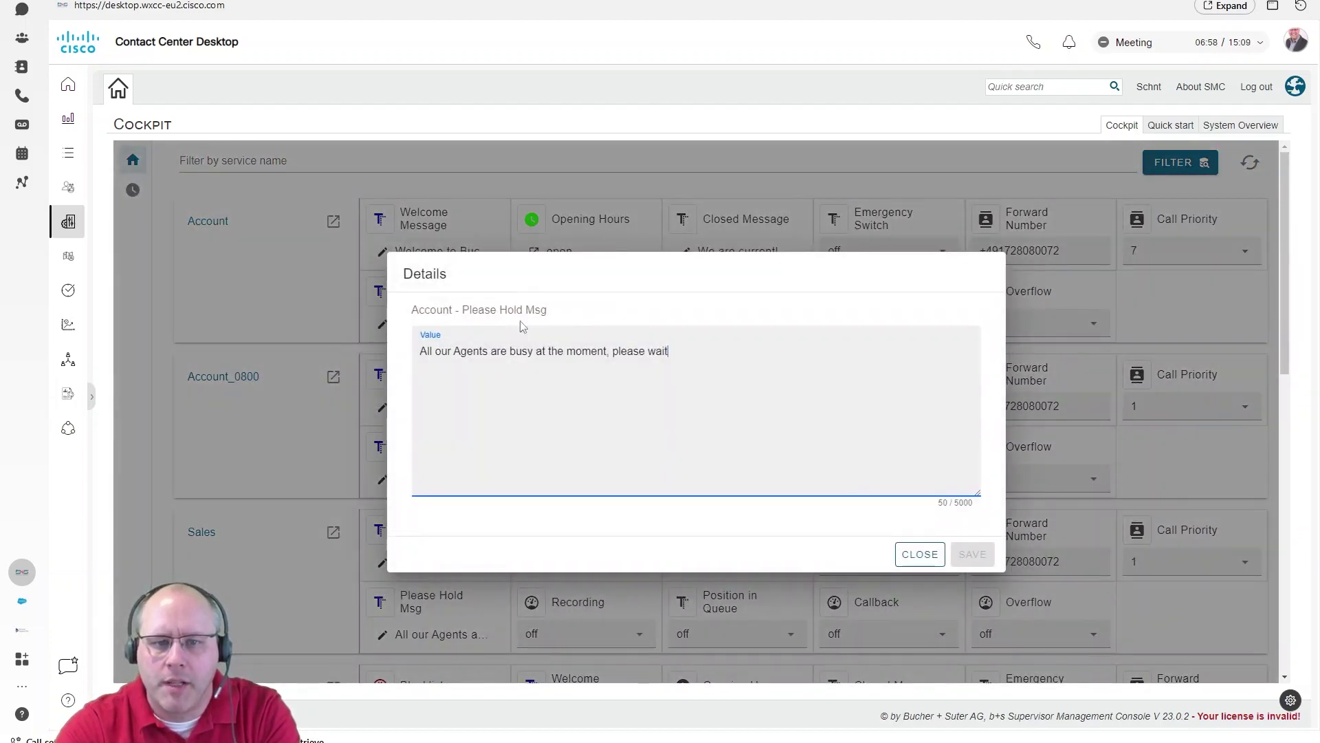
pyautogui.click(918, 551)
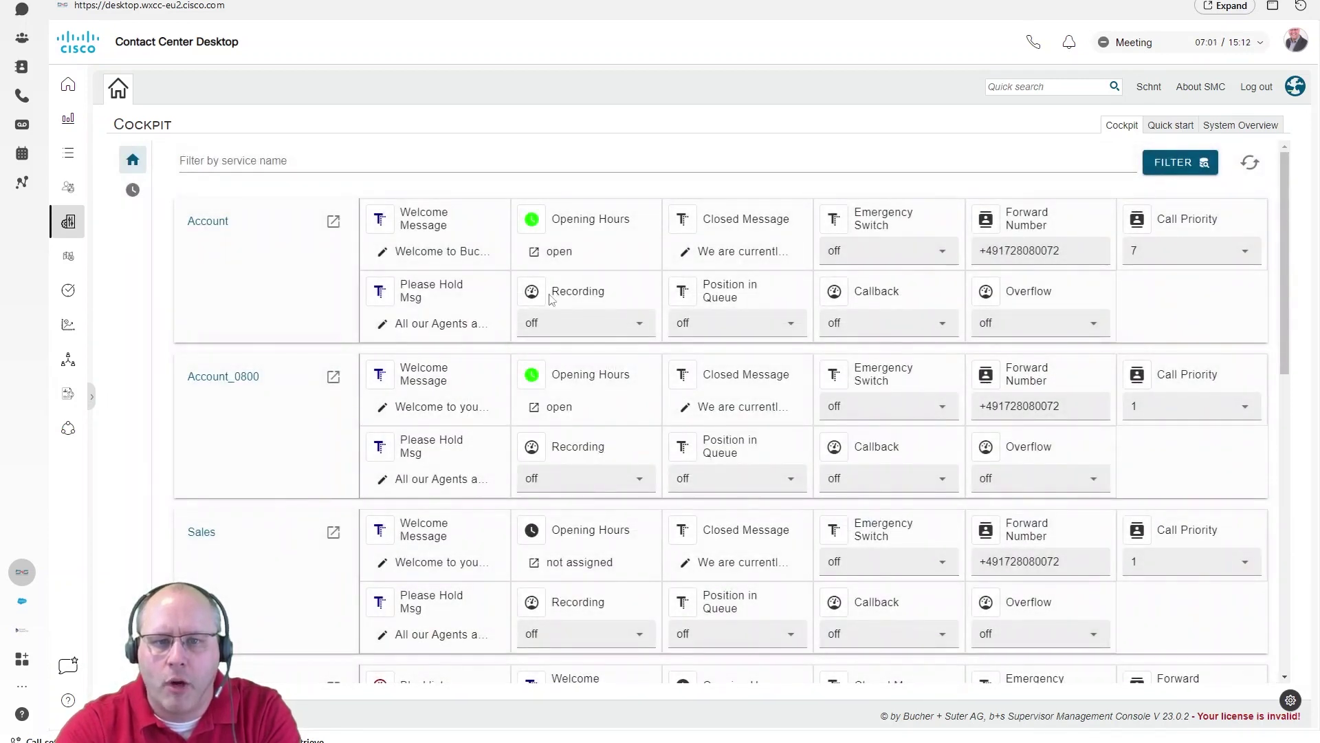
# Step: Turn Recording on for the Account service and activate its Position in Queue announcement
pyautogui.click(639, 324)
pyautogui.click(596, 358)
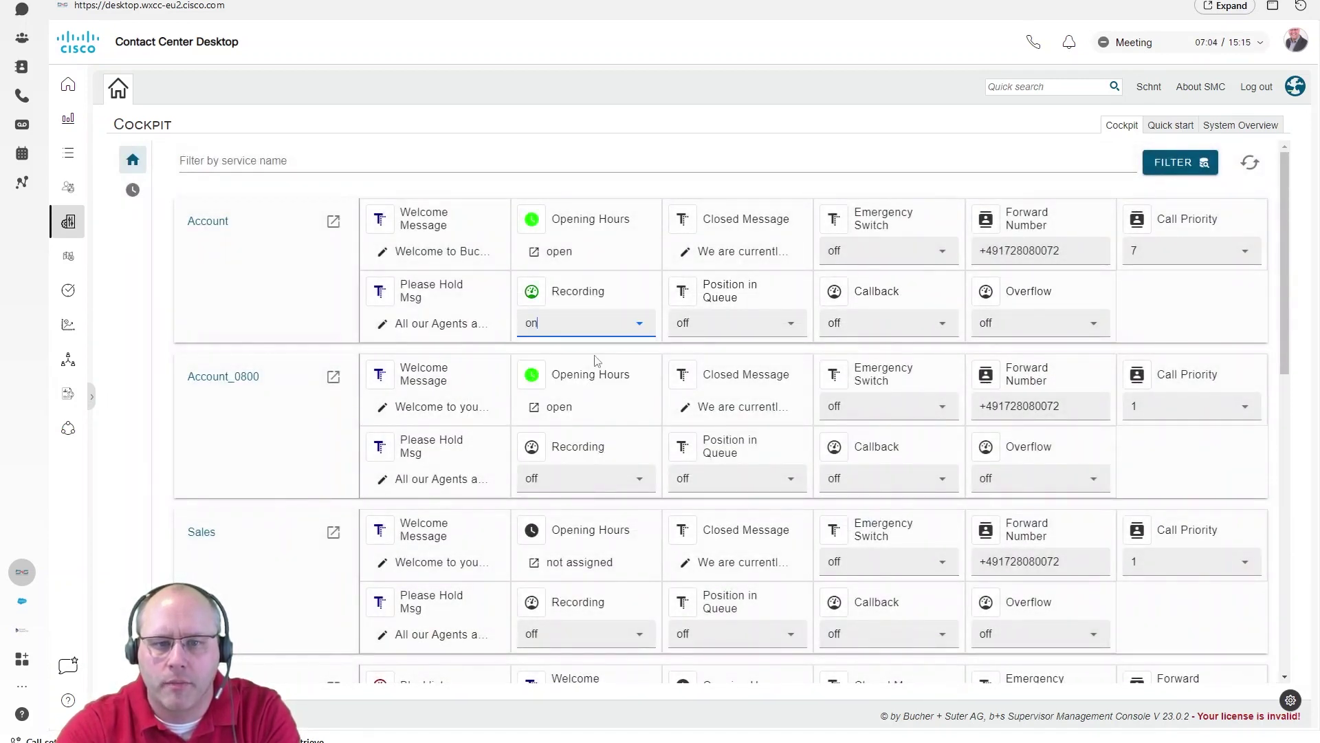
pyautogui.click(791, 323)
pyautogui.click(743, 359)
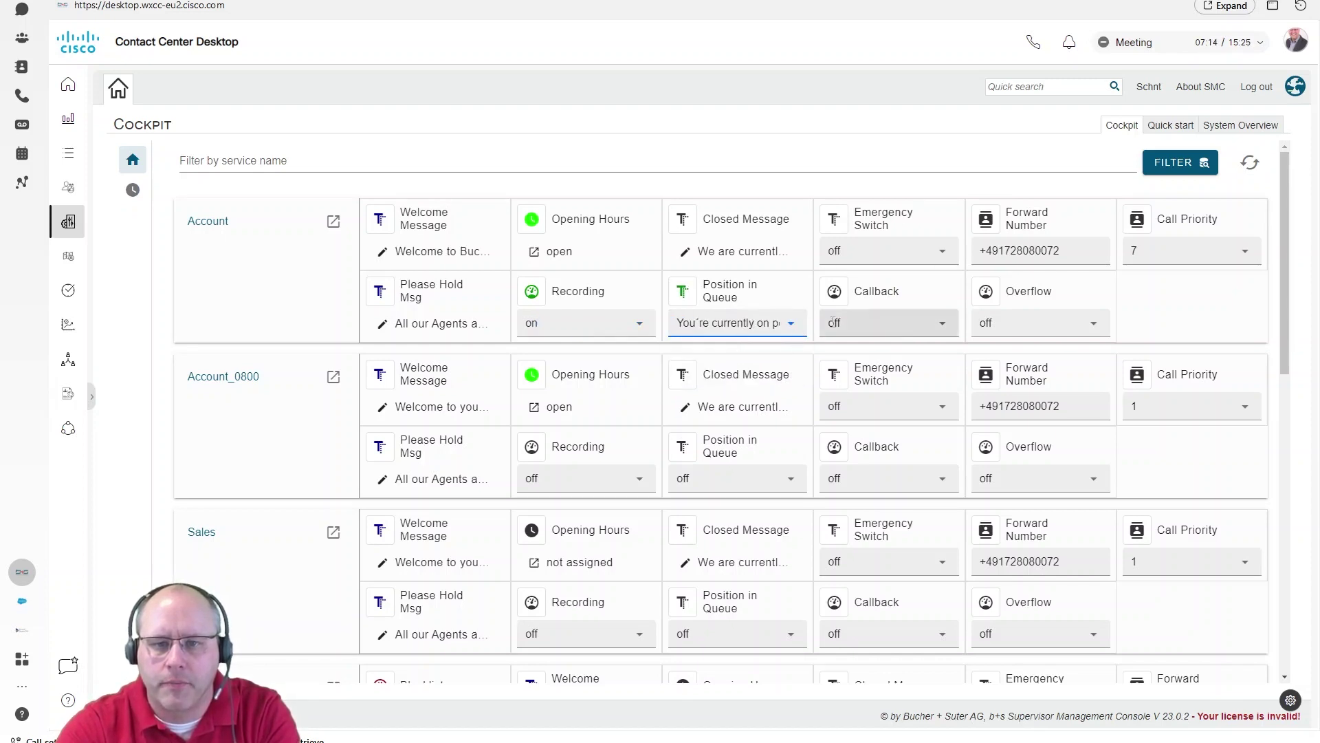
# Step: Turn Callback on for the Account service and switch it back off
pyautogui.click(887, 324)
pyautogui.click(893, 357)
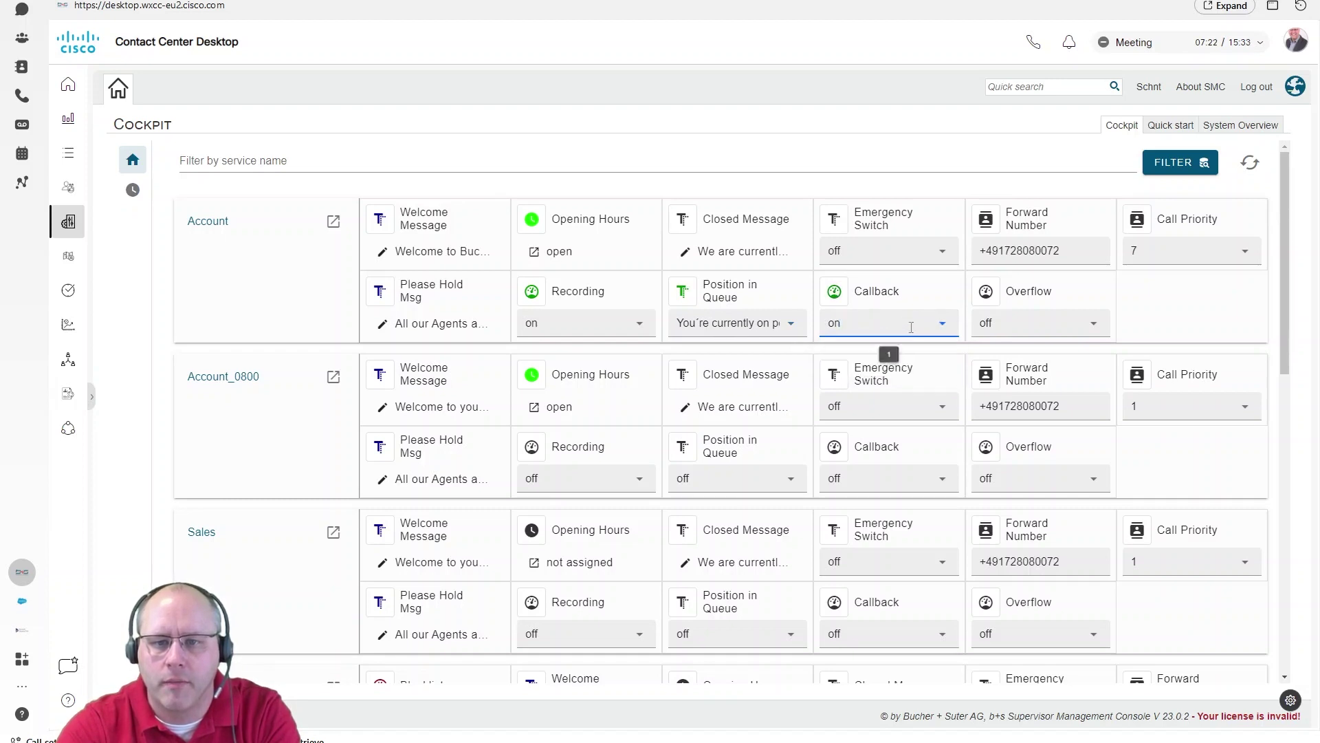
pyautogui.click(894, 359)
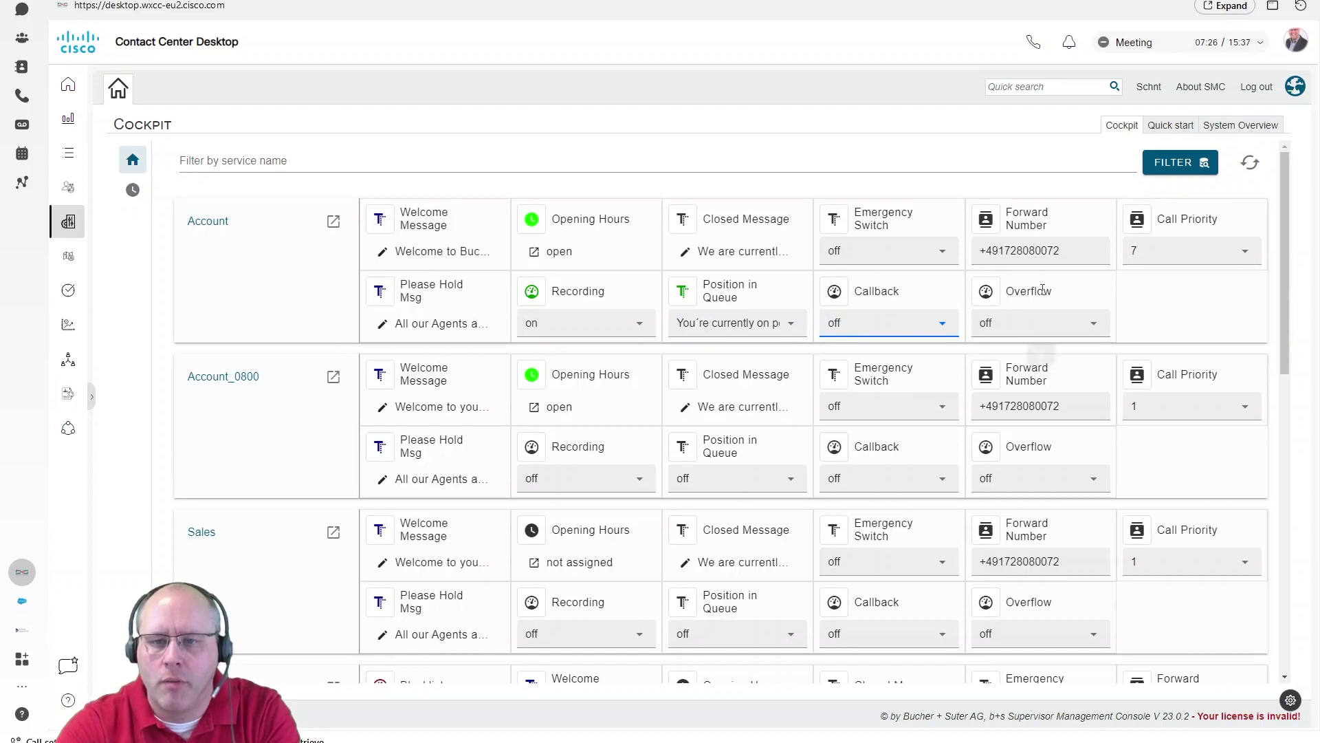
# Step: Set Overflow to active for the Account service
pyautogui.click(1092, 326)
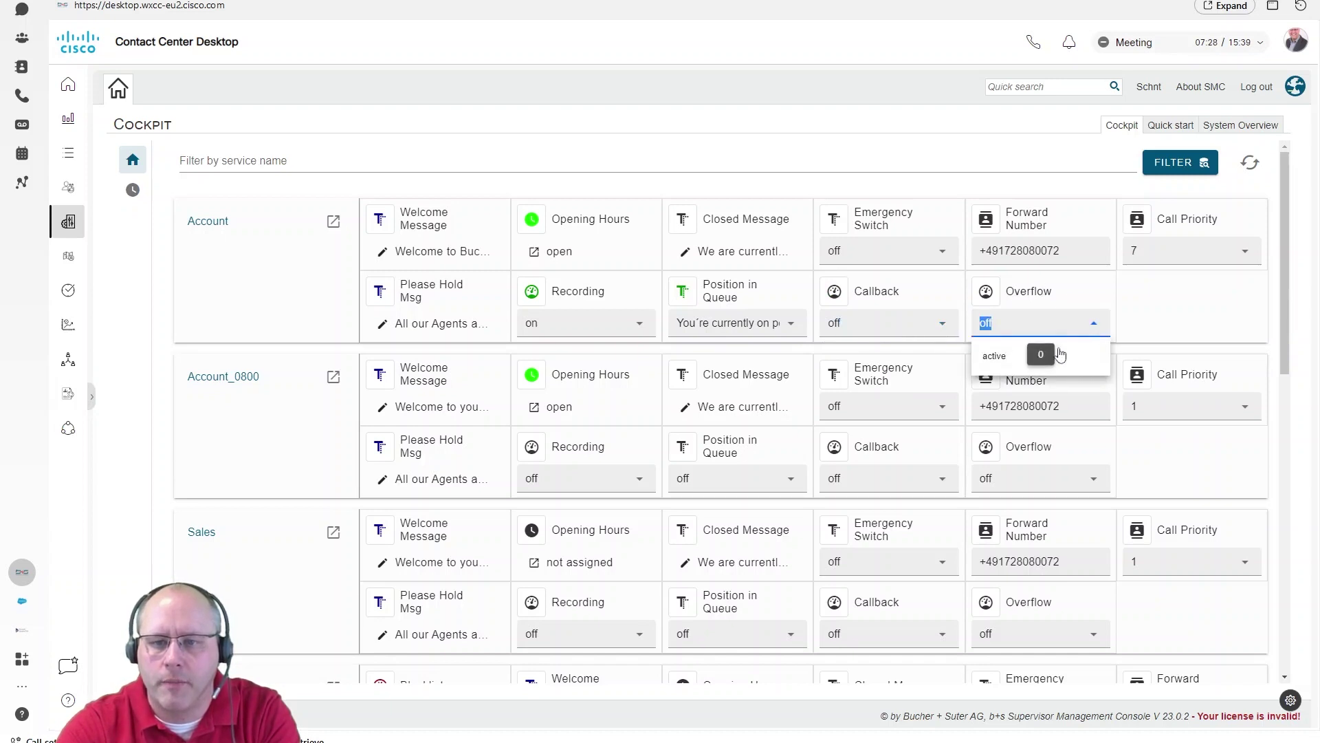
pyautogui.click(1066, 354)
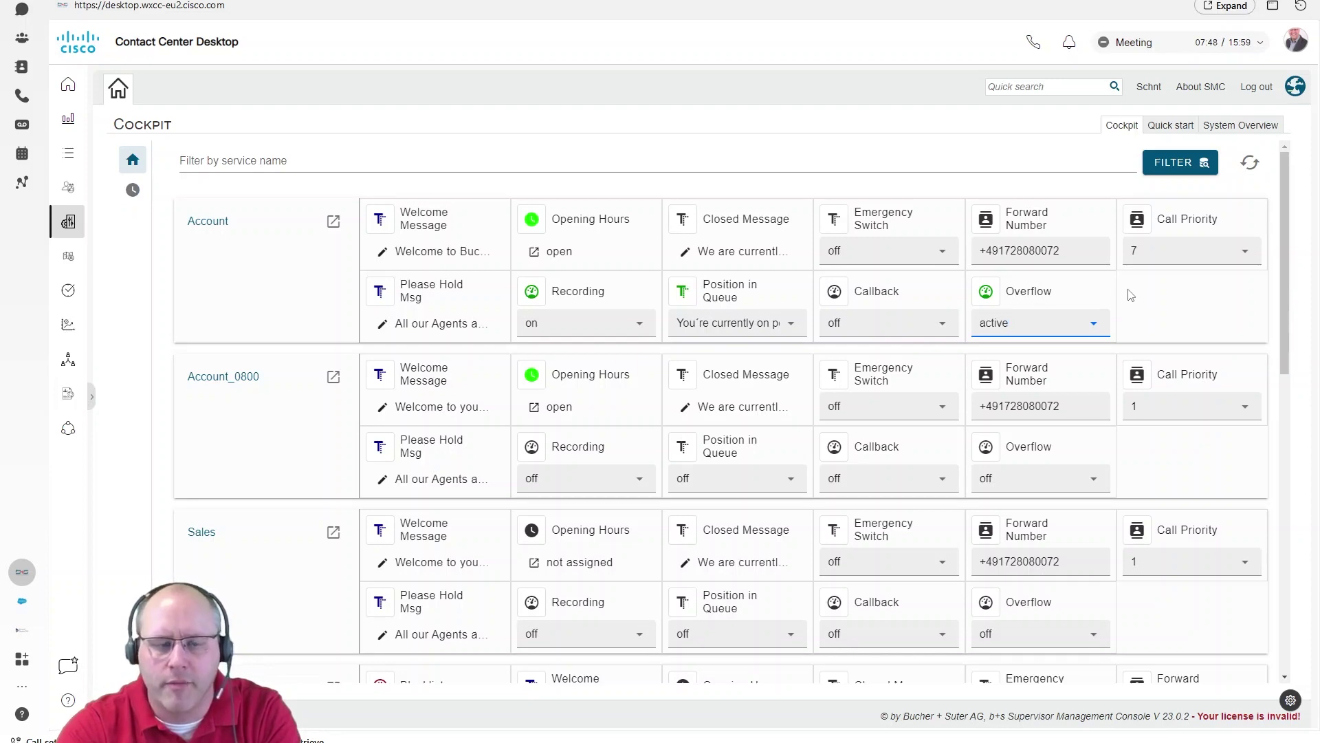
# Step: Open the Abandoned Contacts report and inspect the flows between stages in its Customer Journey chart
pyautogui.click(68, 258)
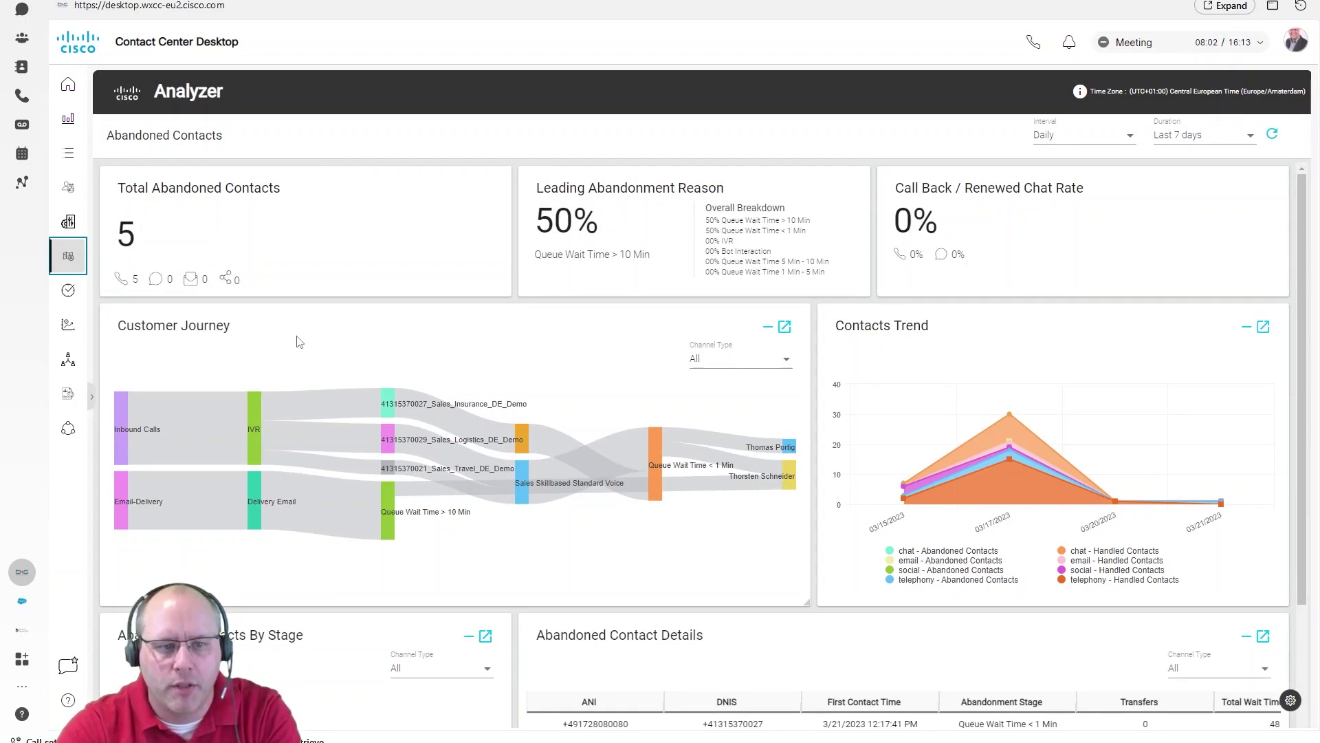
pyautogui.moveTo(193, 427)
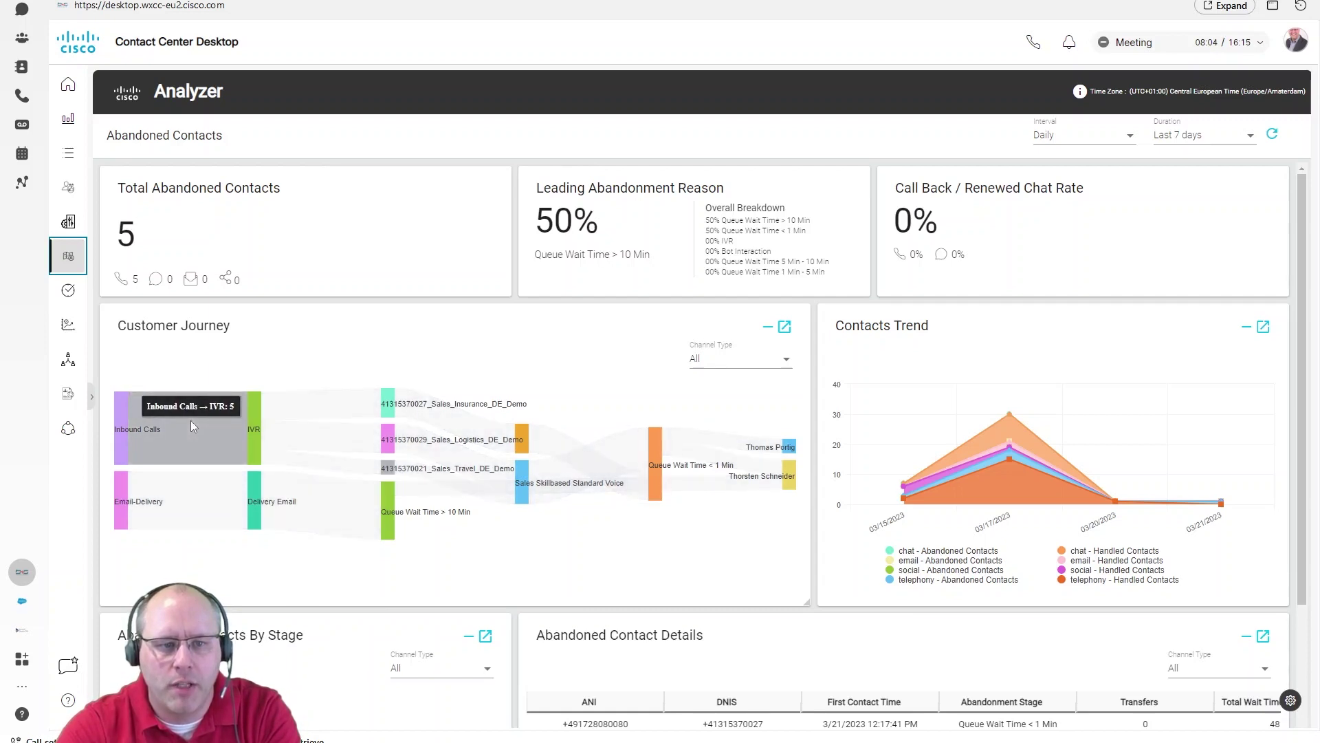
pyautogui.moveTo(197, 506)
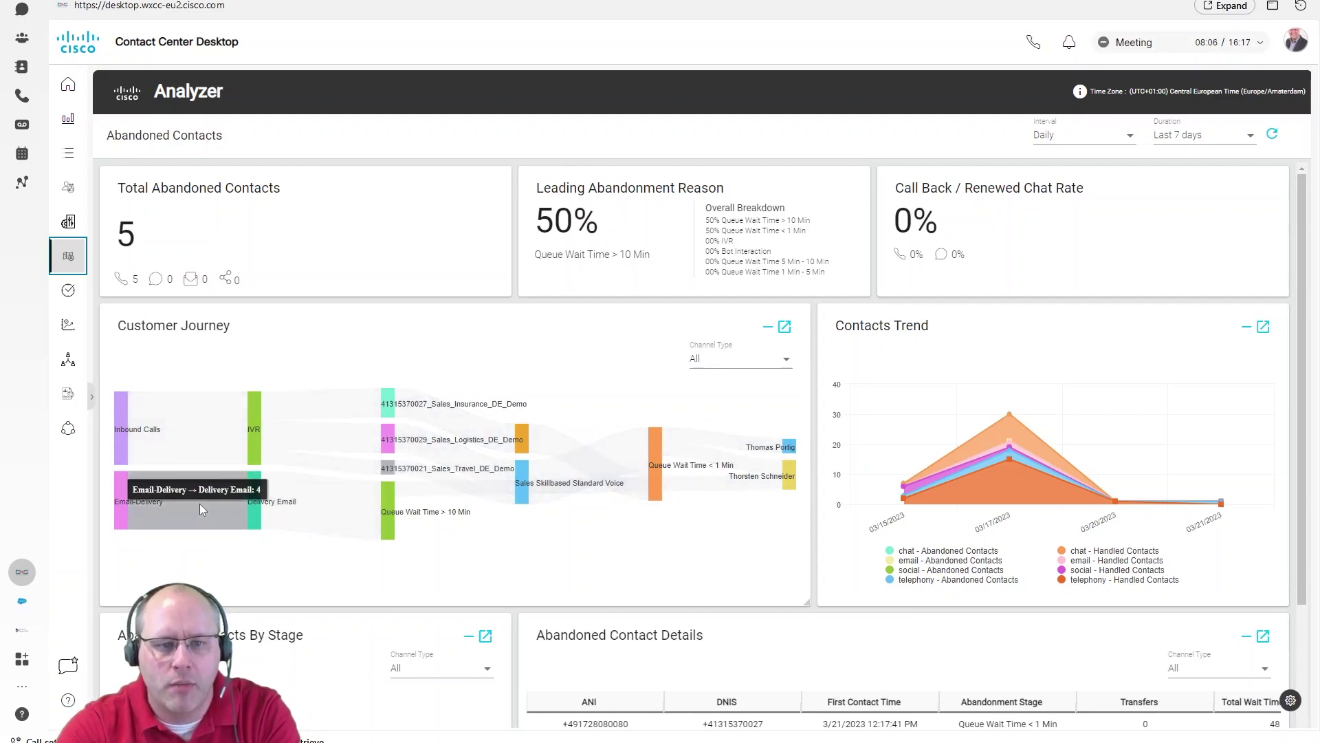
pyautogui.moveTo(307, 504)
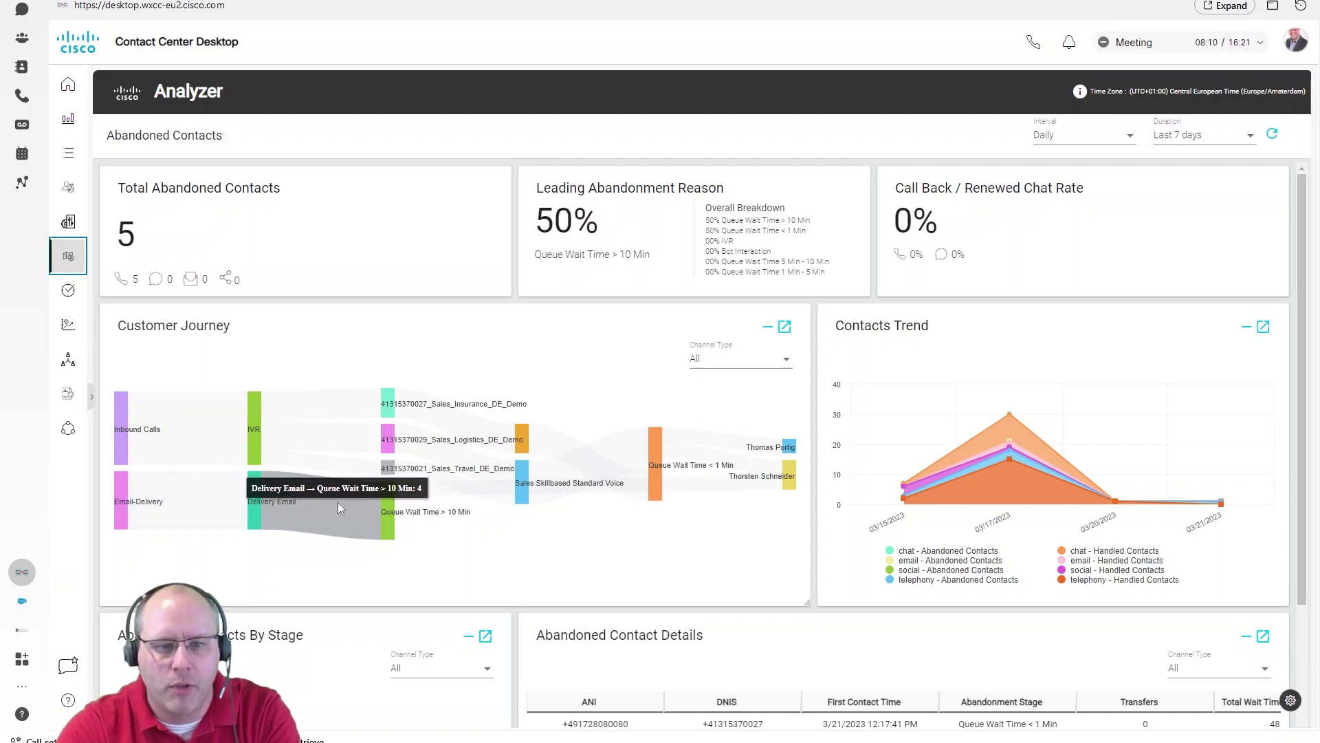
pyautogui.moveTo(360, 430)
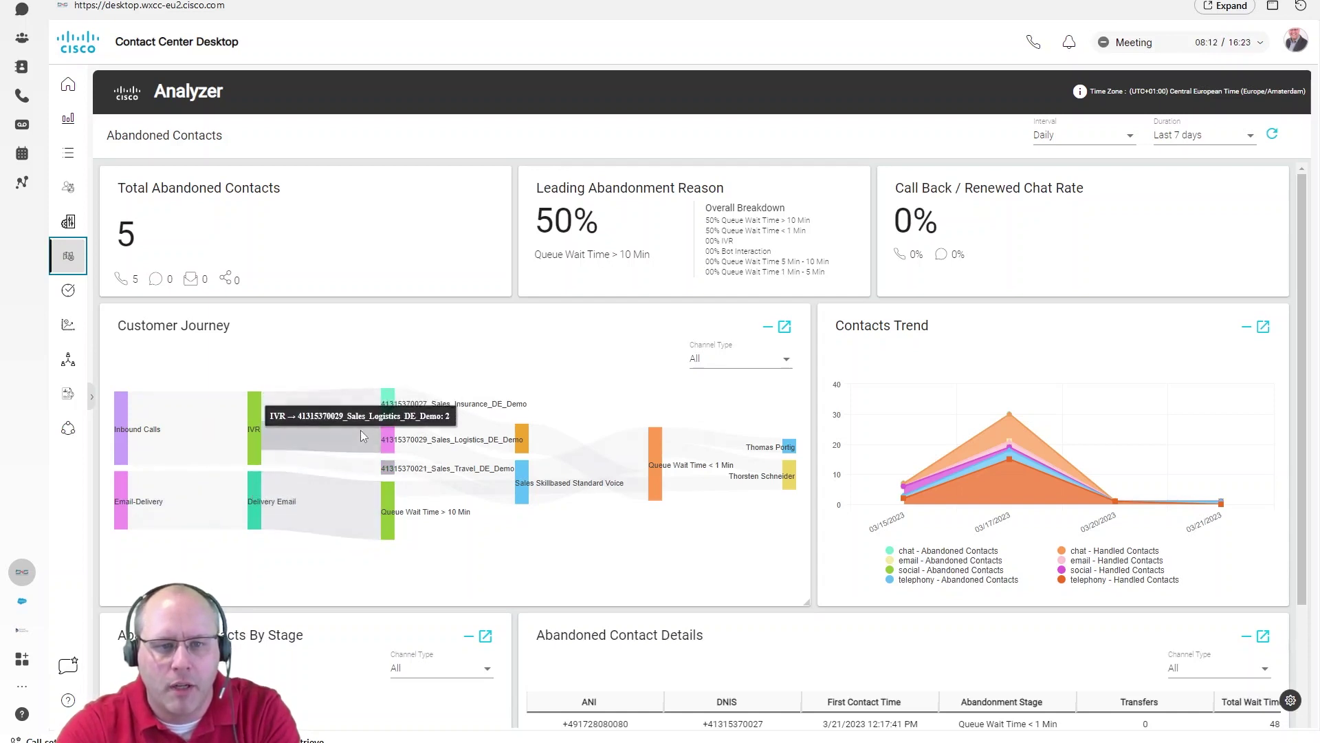
pyautogui.moveTo(497, 432)
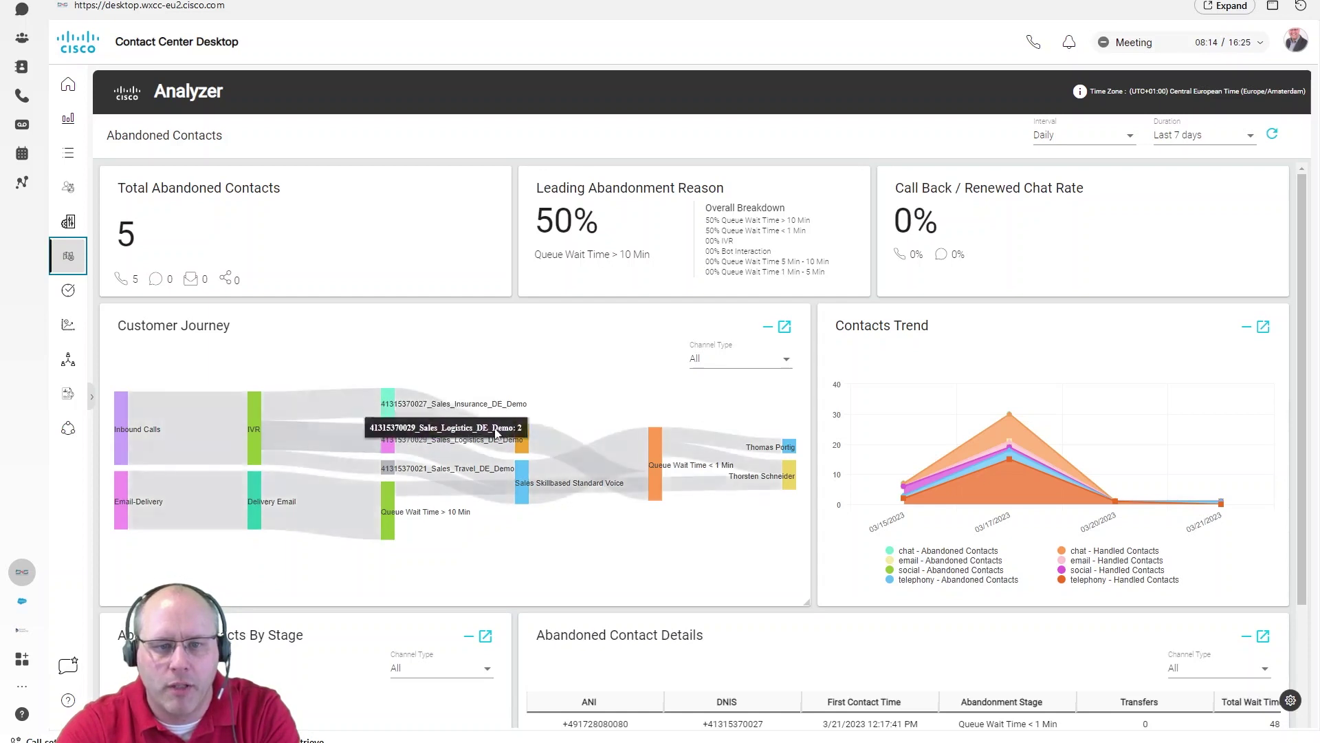
pyautogui.moveTo(560, 440)
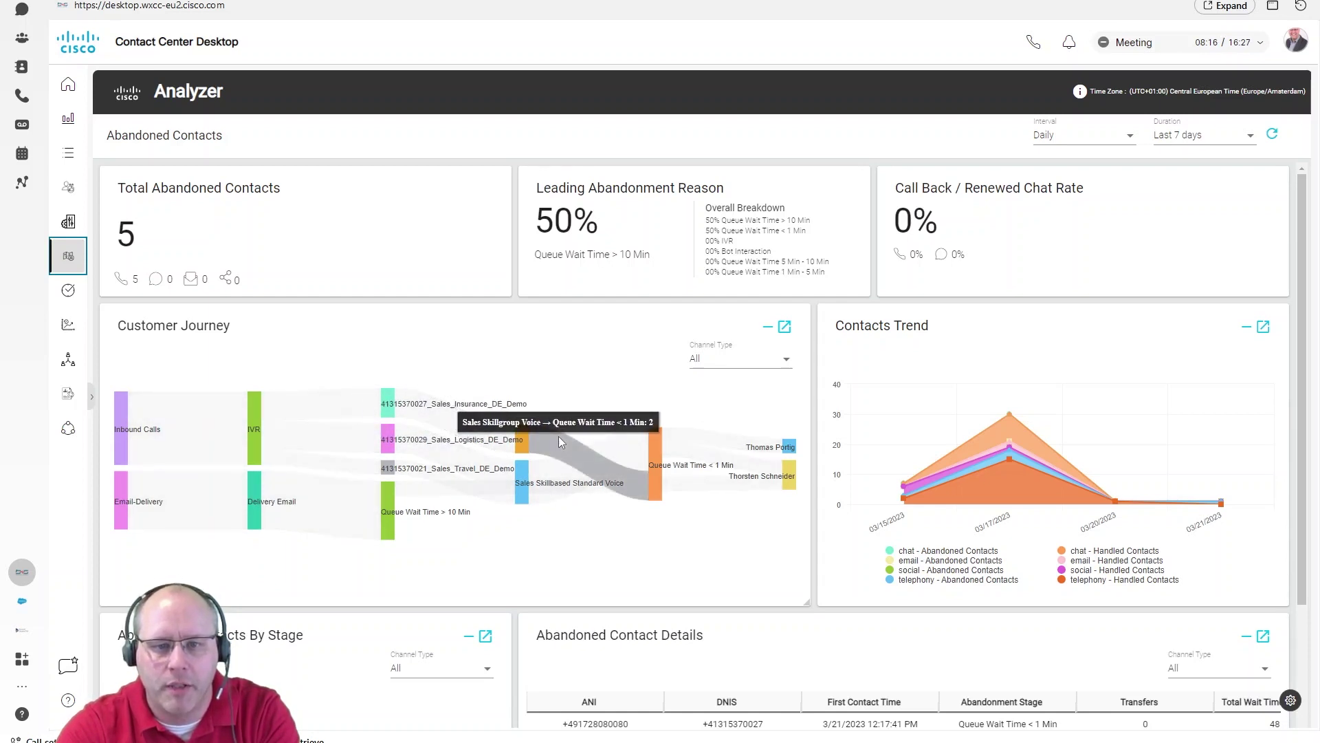
pyautogui.moveTo(701, 491)
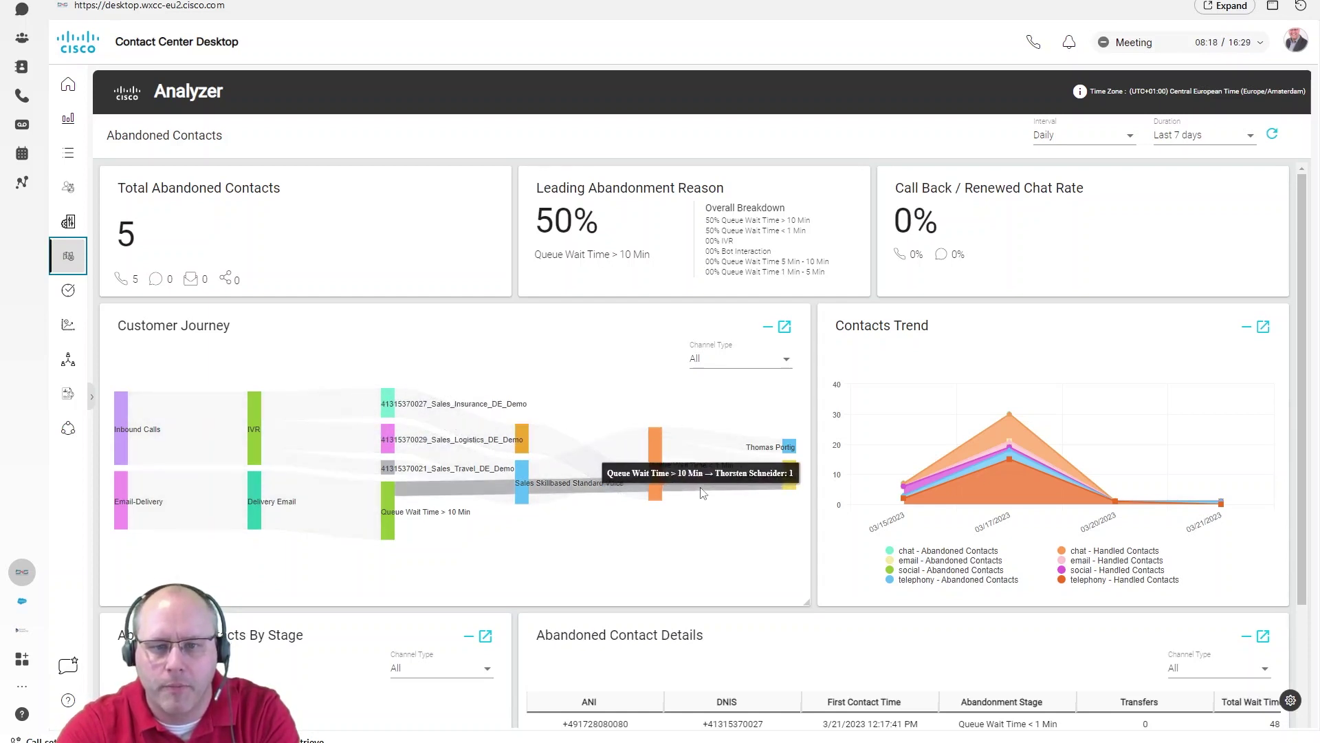
# Step: View the real-time Contact Center Overview, and set the duration of the historical overview to Today
pyautogui.click(69, 292)
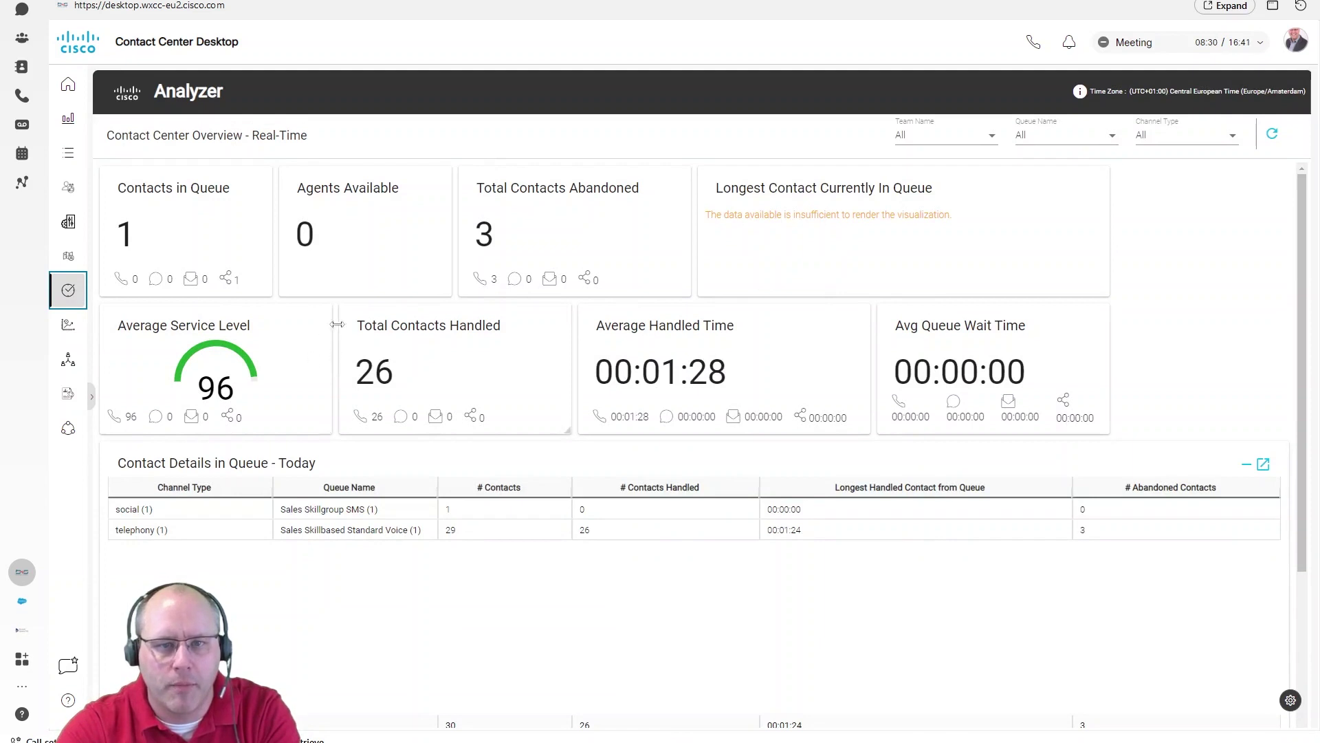
pyautogui.click(67, 325)
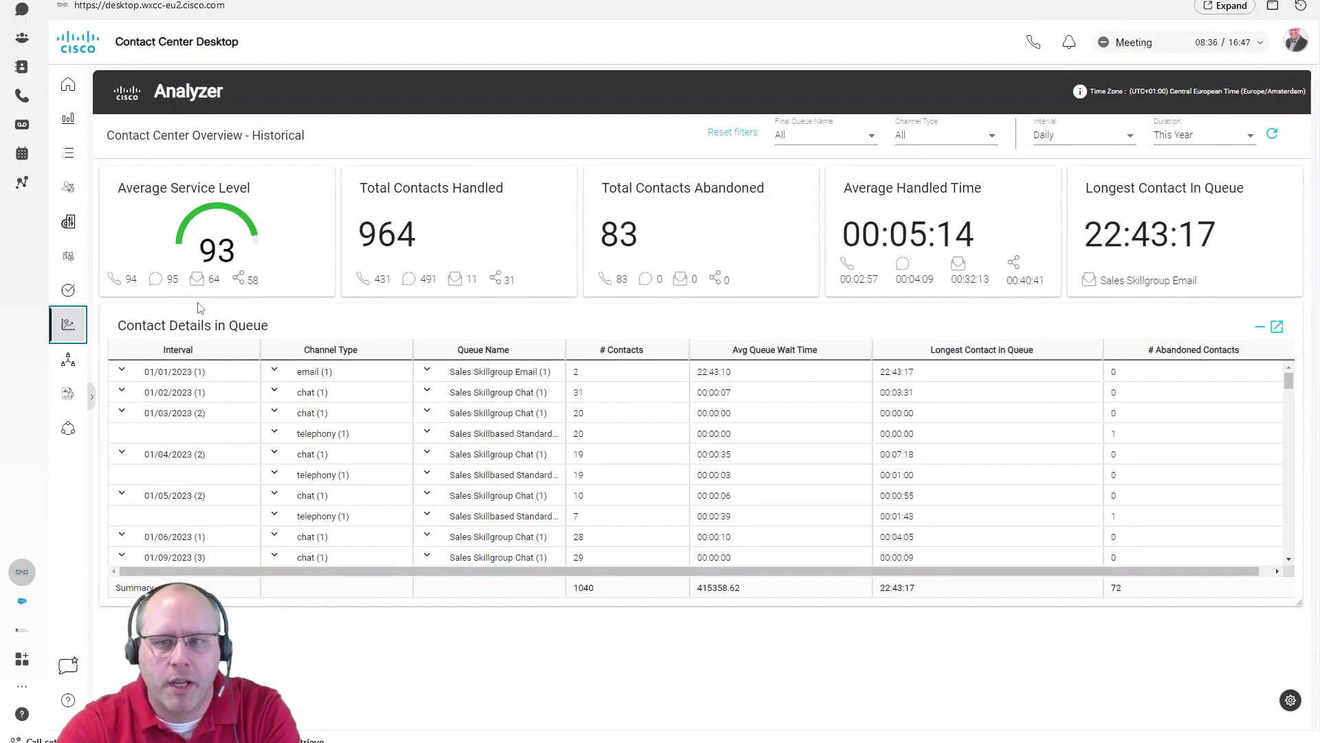
pyautogui.click(1211, 141)
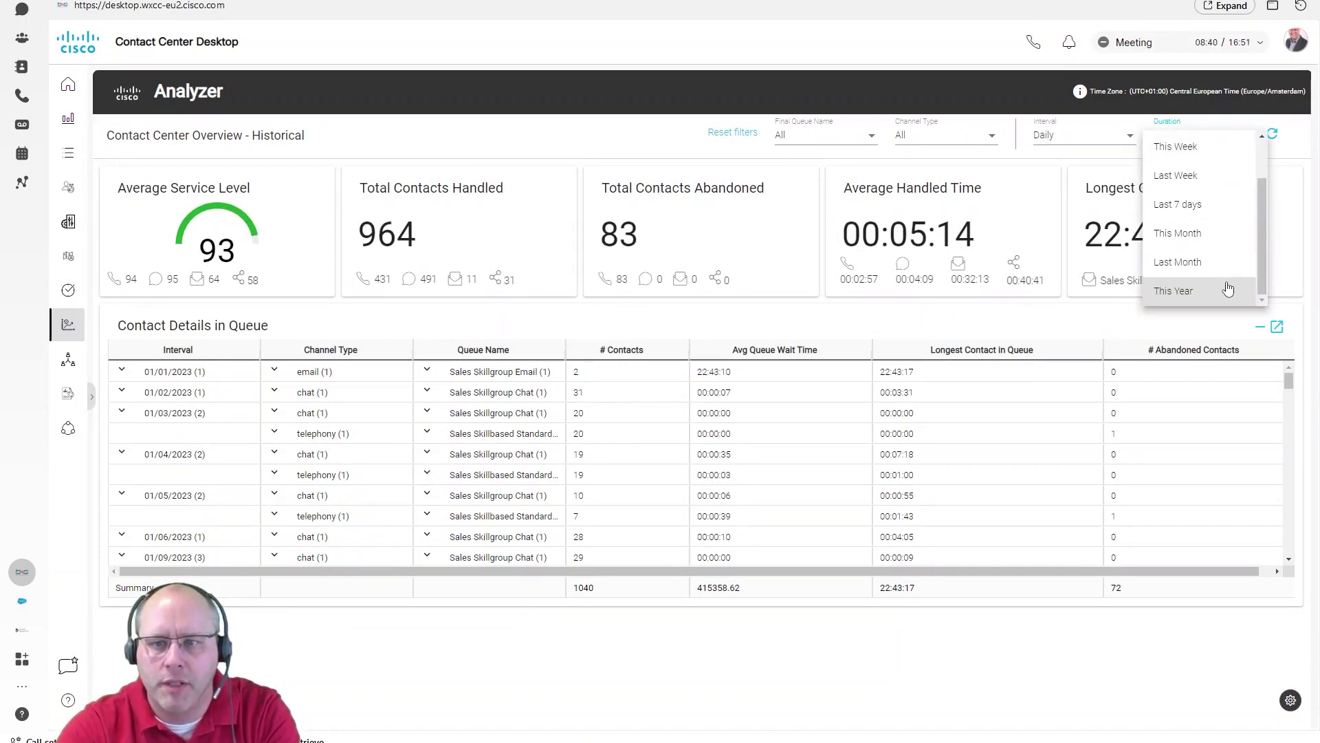
pyautogui.moveTo(1257, 229); pyautogui.dragTo(1264, 192)
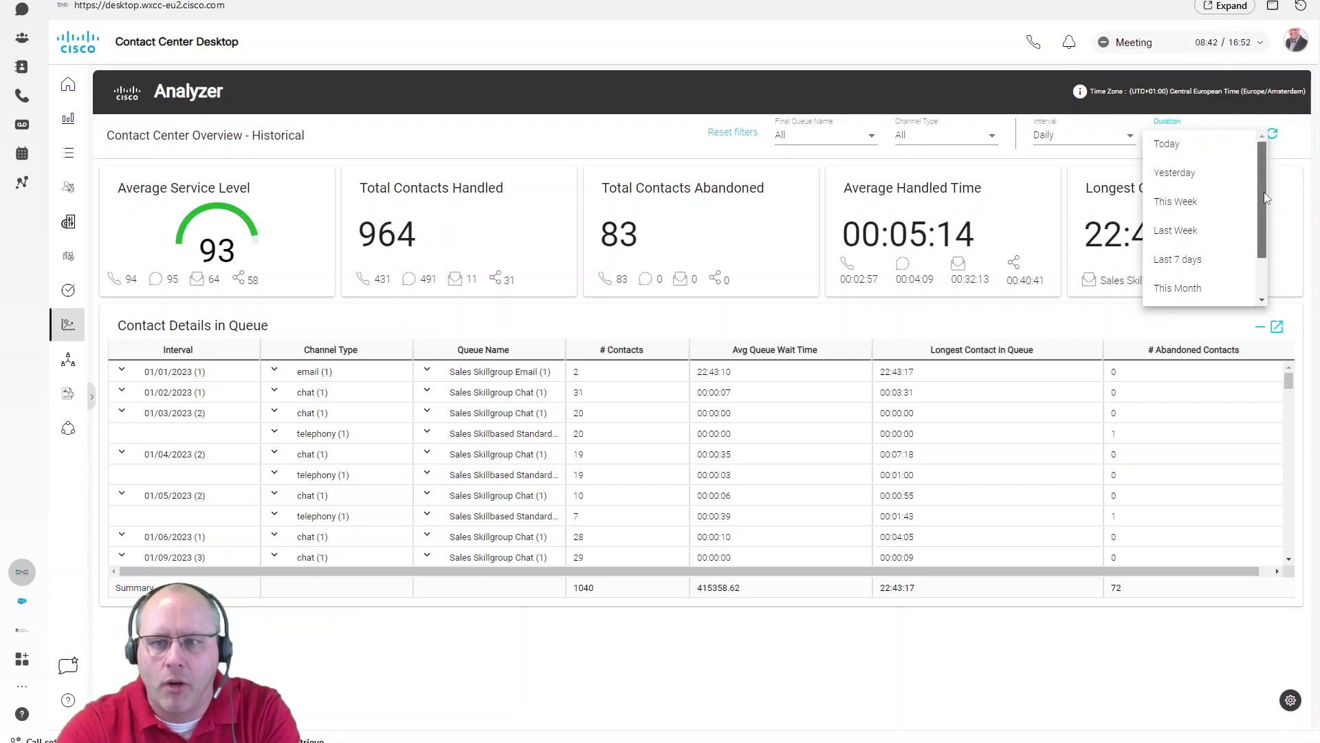
pyautogui.click(1194, 143)
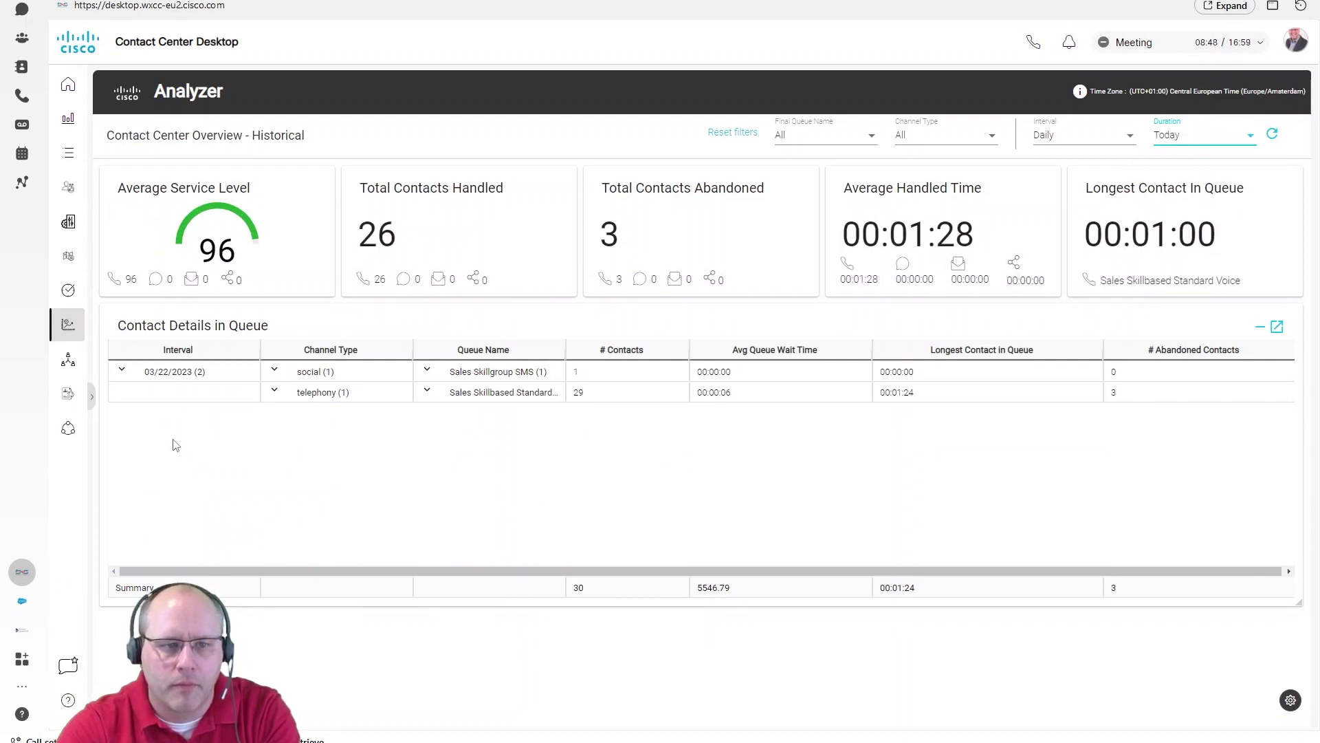
# Step: Open Team Performance Details, switch the agent state to Workshop and set it back to Meeting
pyautogui.click(69, 430)
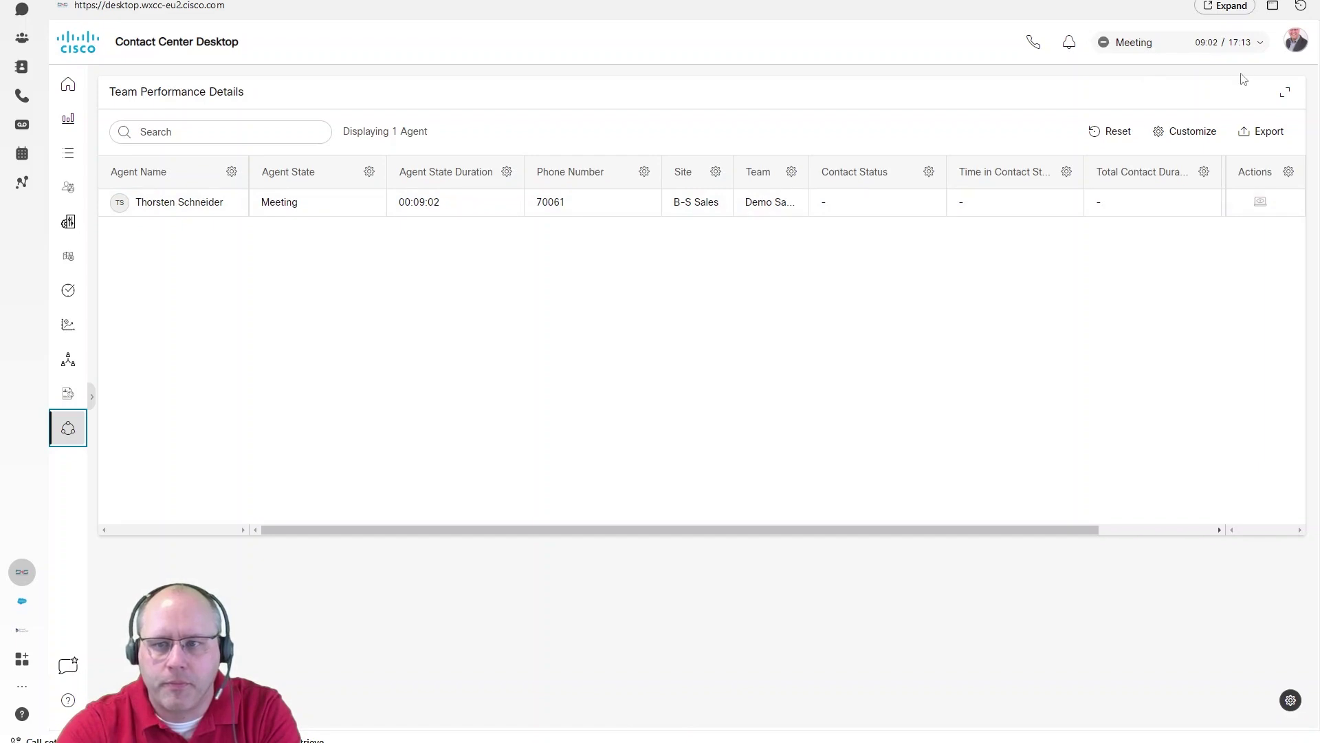
pyautogui.click(1197, 43)
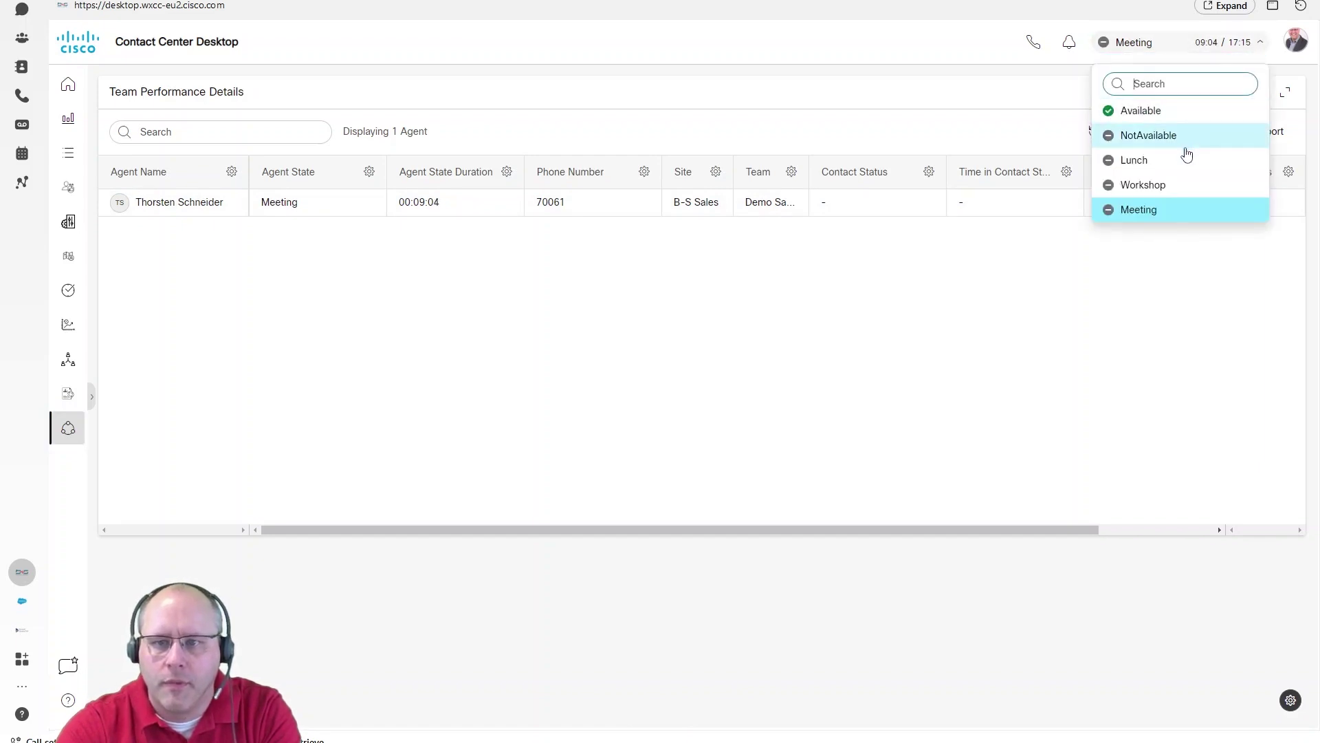
pyautogui.click(1175, 190)
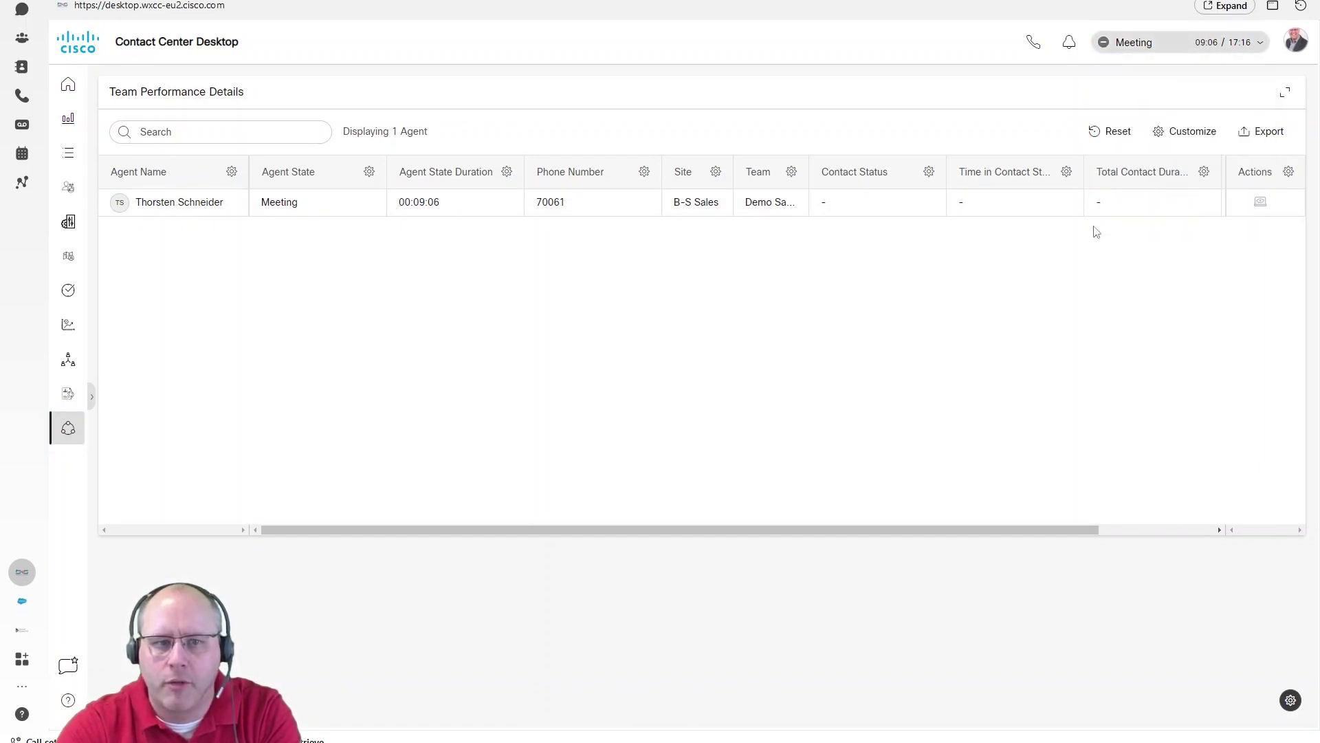
pyautogui.click(1164, 44)
pyautogui.click(1148, 211)
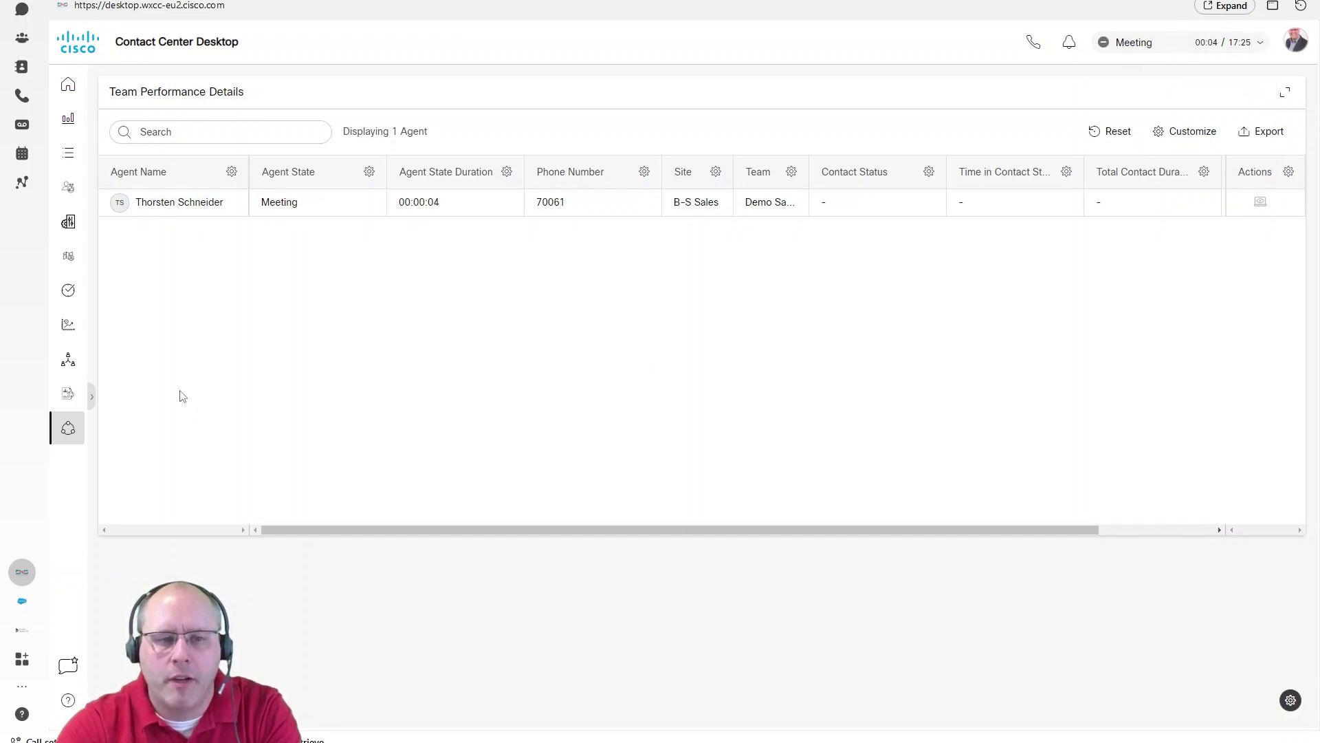
# Step: Open the 12. Omnichannel Queue Service Level Historical report from the Bucher + Suter folder of the Analyzer visualizations
pyautogui.click(66, 397)
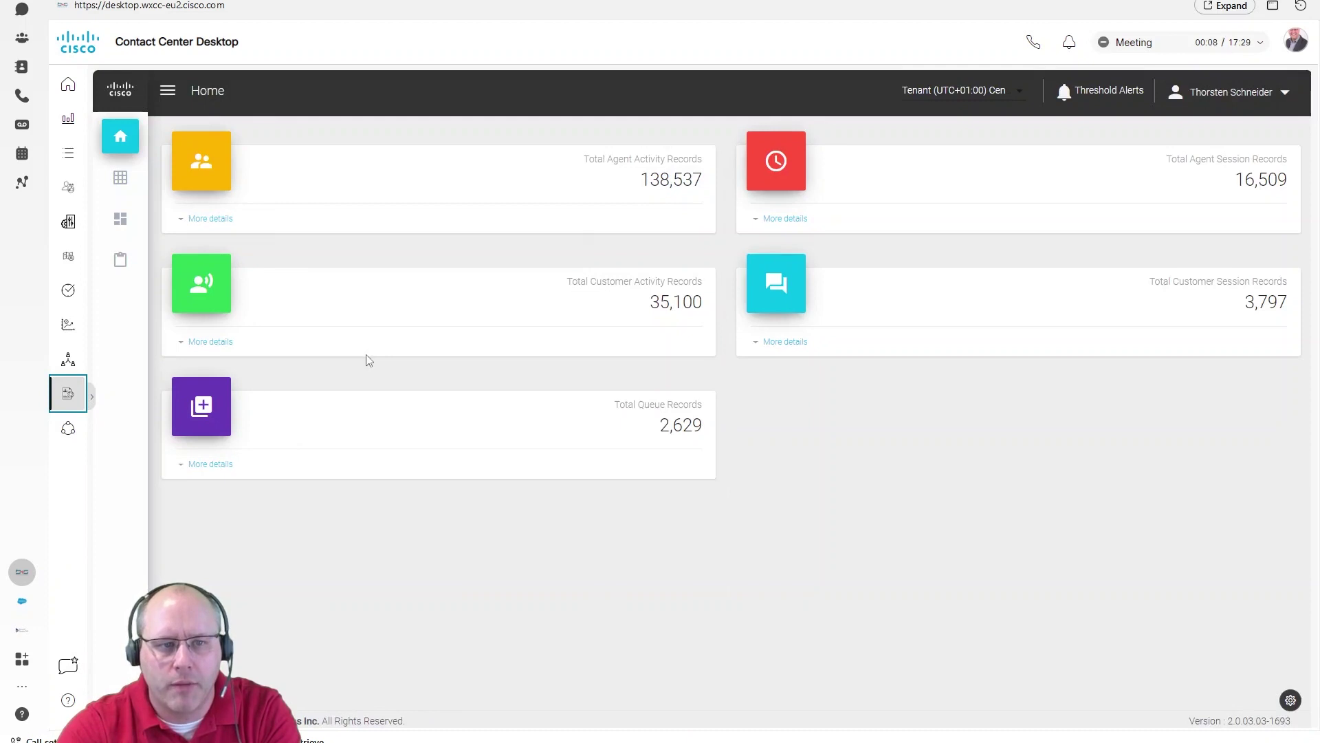
pyautogui.click(120, 182)
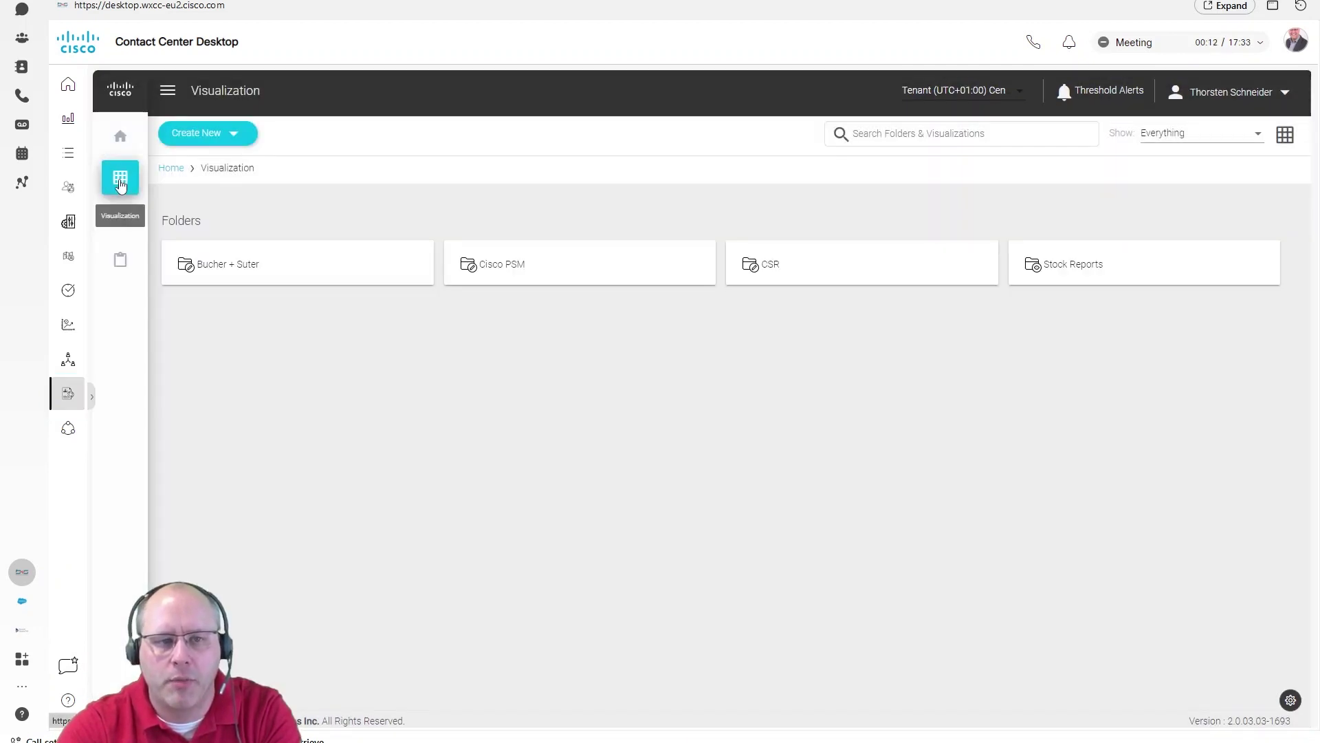
pyautogui.click(247, 260)
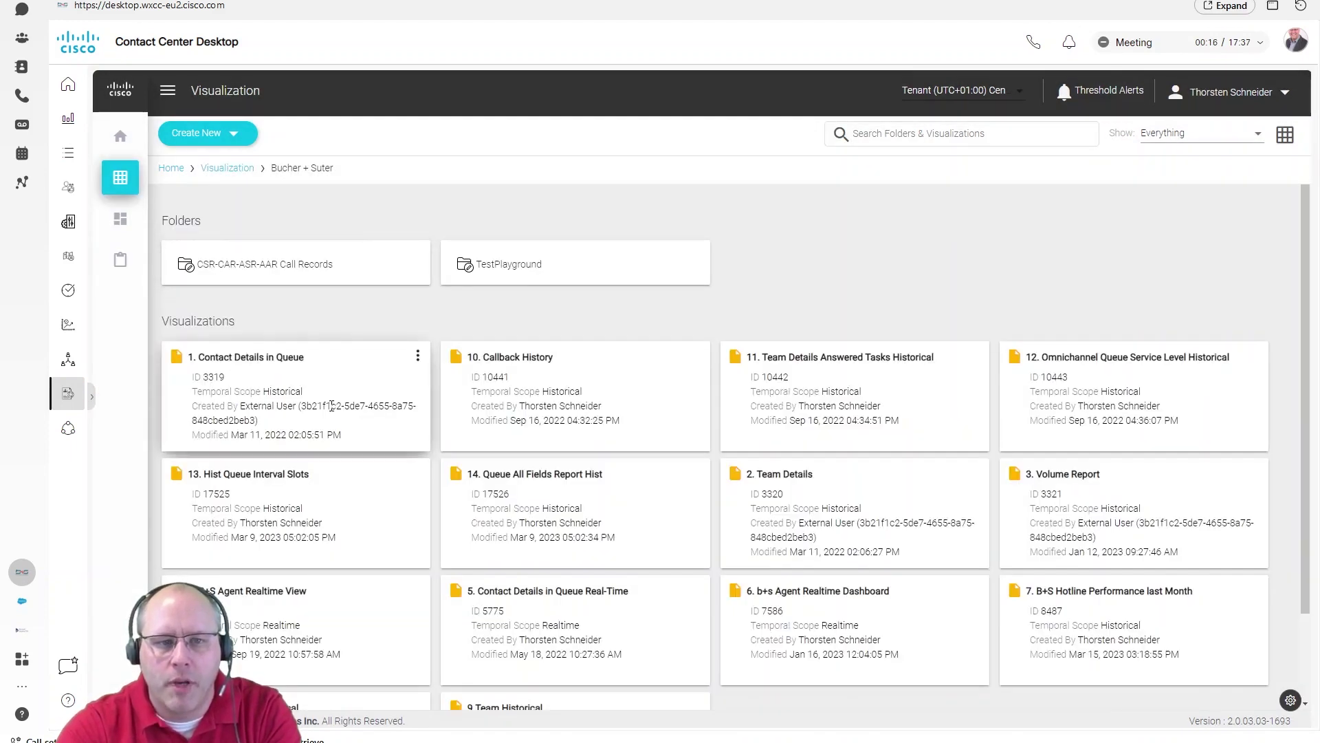
pyautogui.doubleClick(1121, 358)
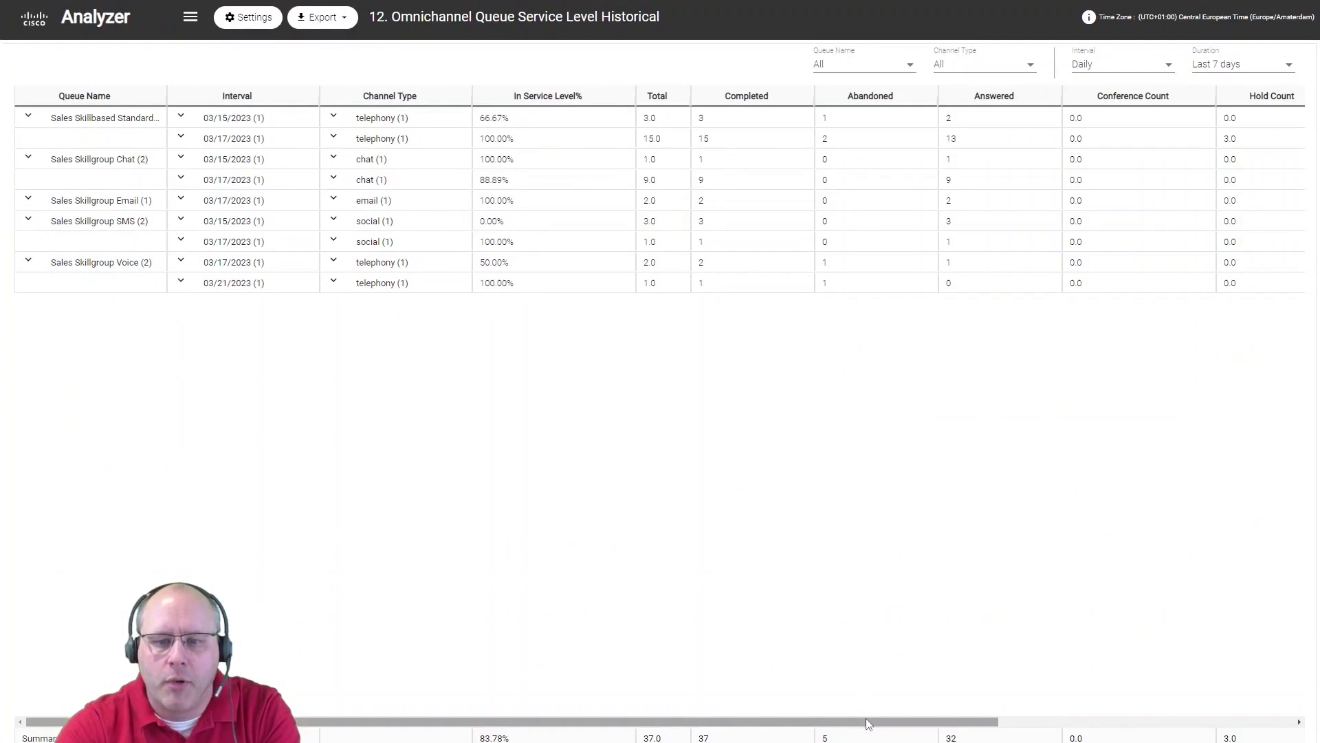
# Step: Look through the service level report's columns and export formats, and return to the Bucher + Suter visualization list
pyautogui.moveTo(865, 721); pyautogui.dragTo(1042, 715)
pyautogui.rightClick(1041, 715)
pyautogui.click(901, 670)
pyautogui.moveTo(917, 717); pyautogui.dragTo(474, 719)
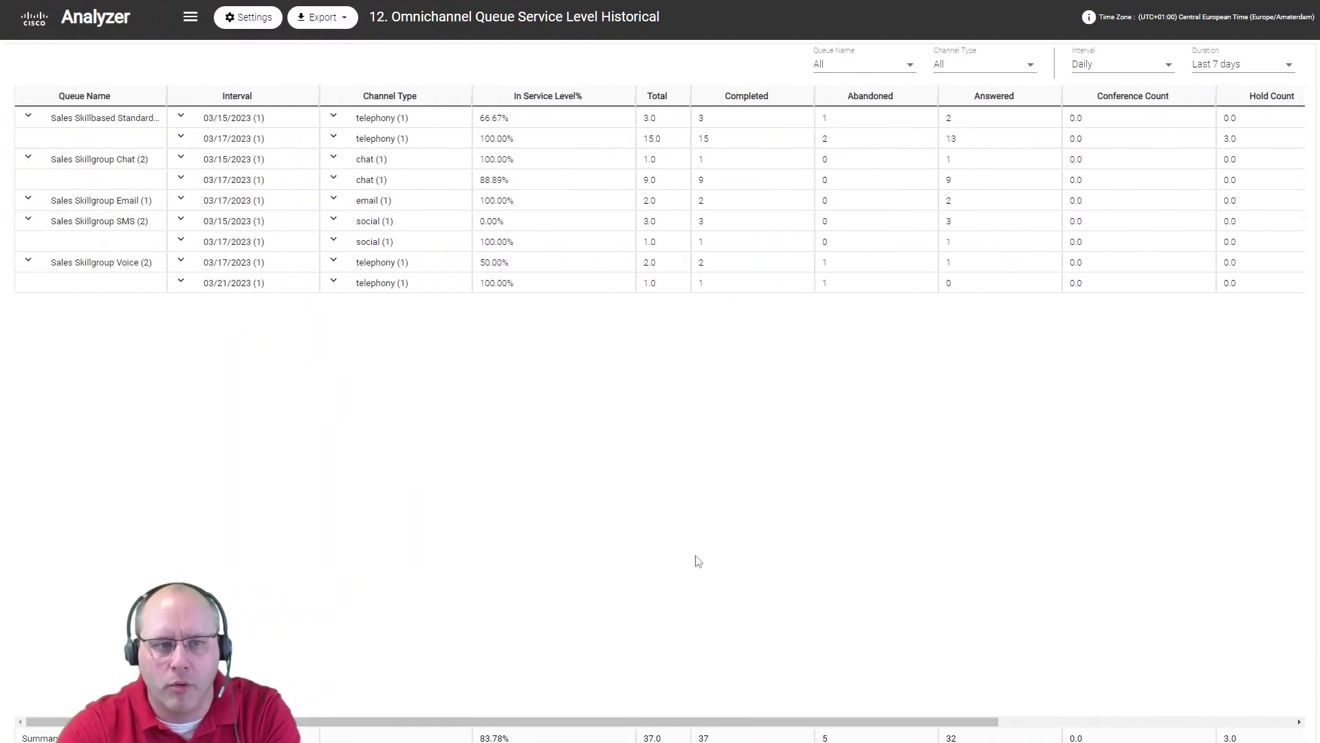
pyautogui.click(344, 19)
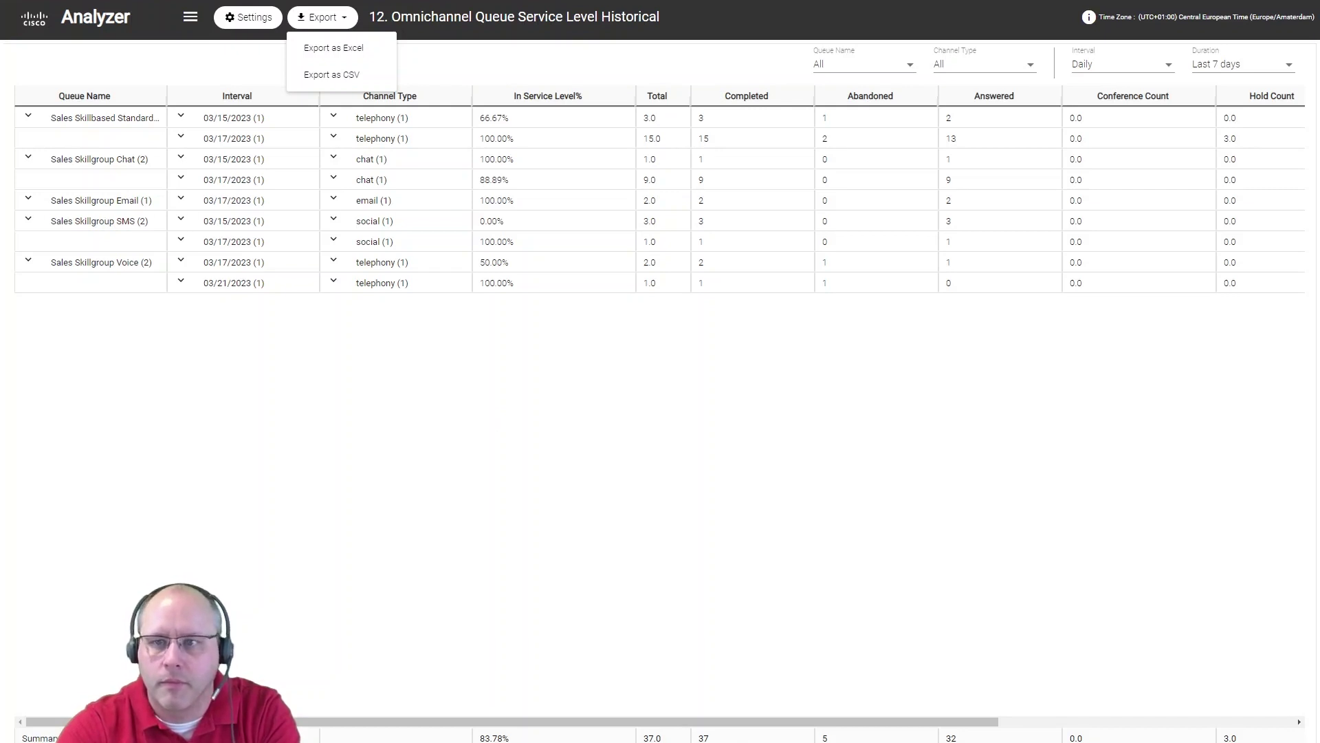
pyautogui.hotkey('alt', 'Tab')
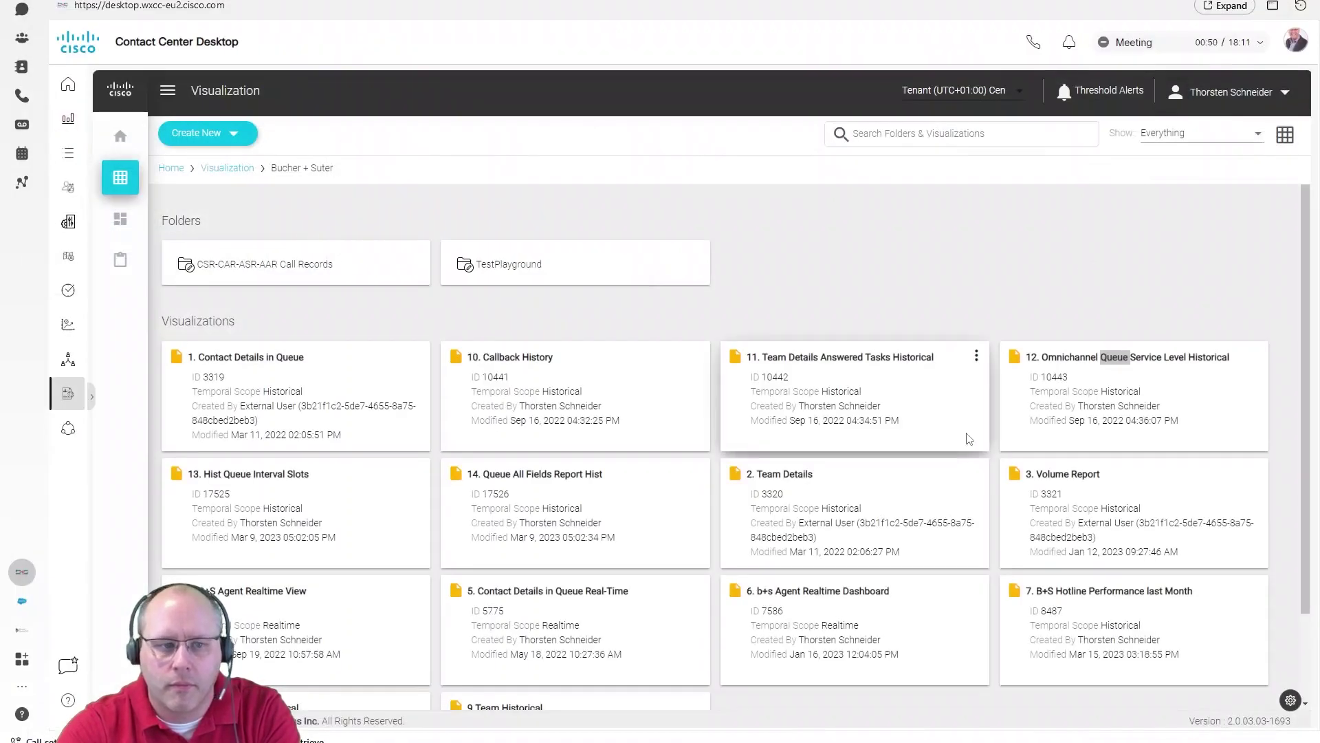